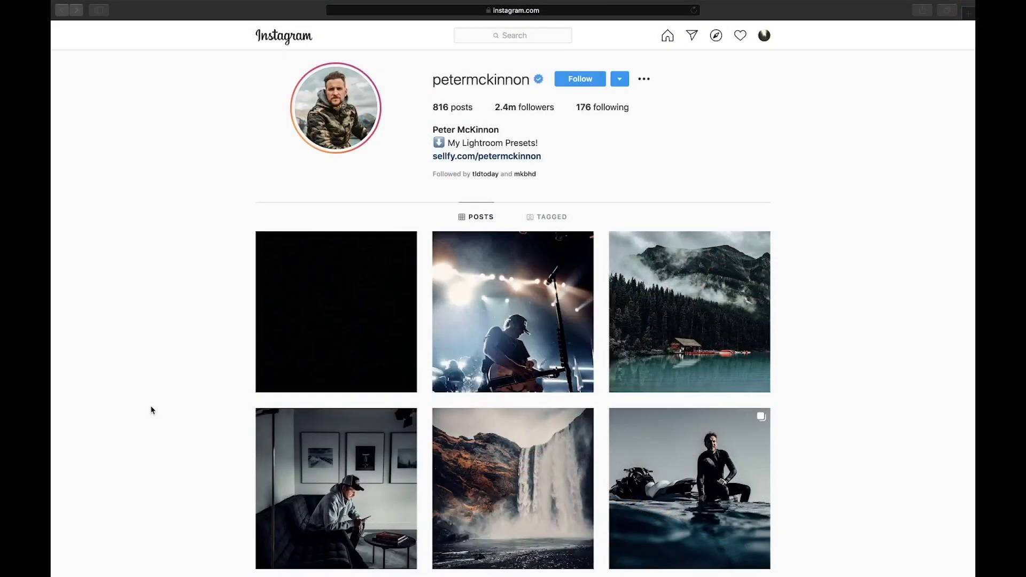
- Look through the photo grid on Peter McKinnon's Instagram profile to study the color style of the posts
scroll(151, 410, down, 5)
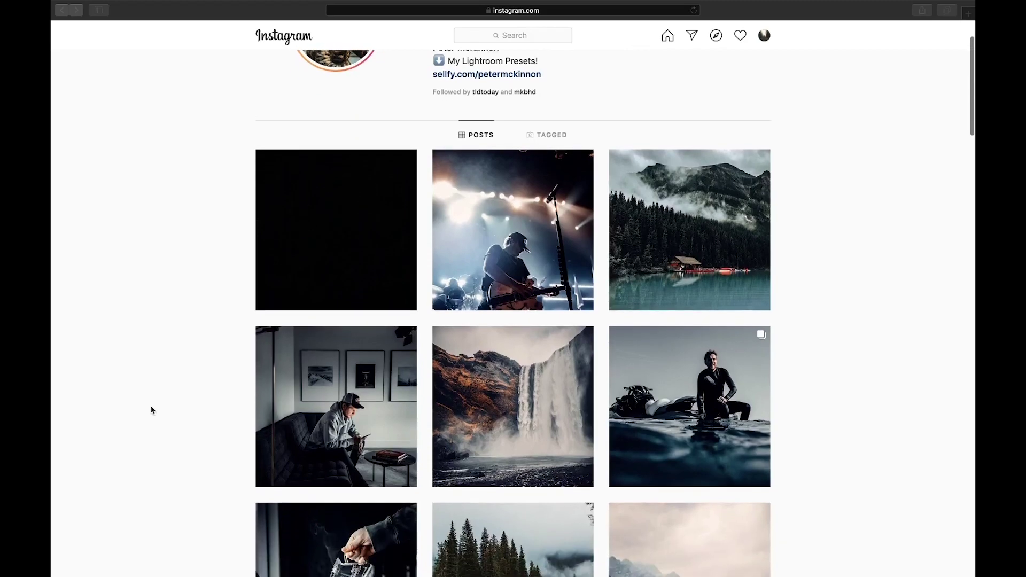
scroll(151, 410, down, 8)
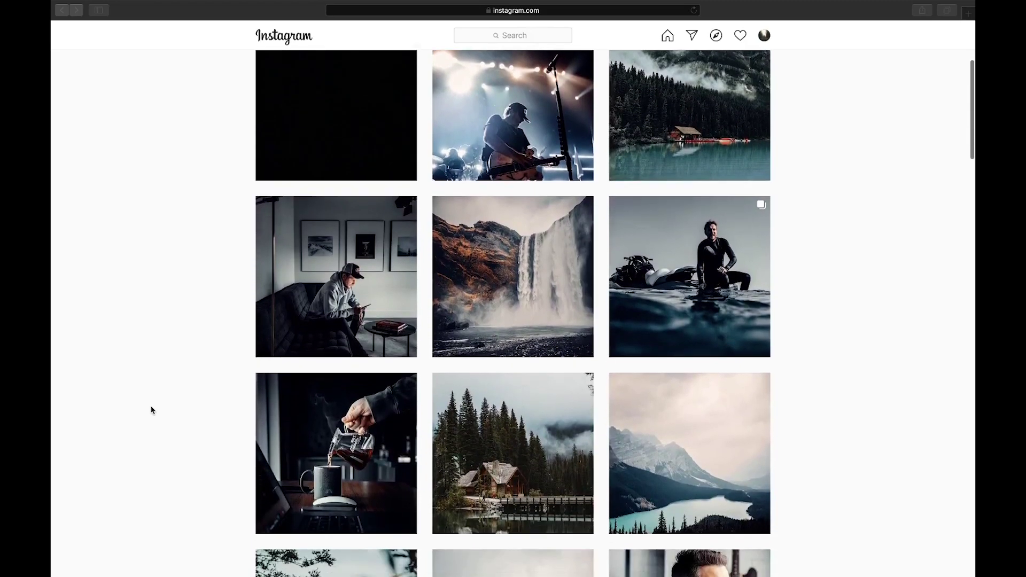
scroll(151, 410, down, 9)
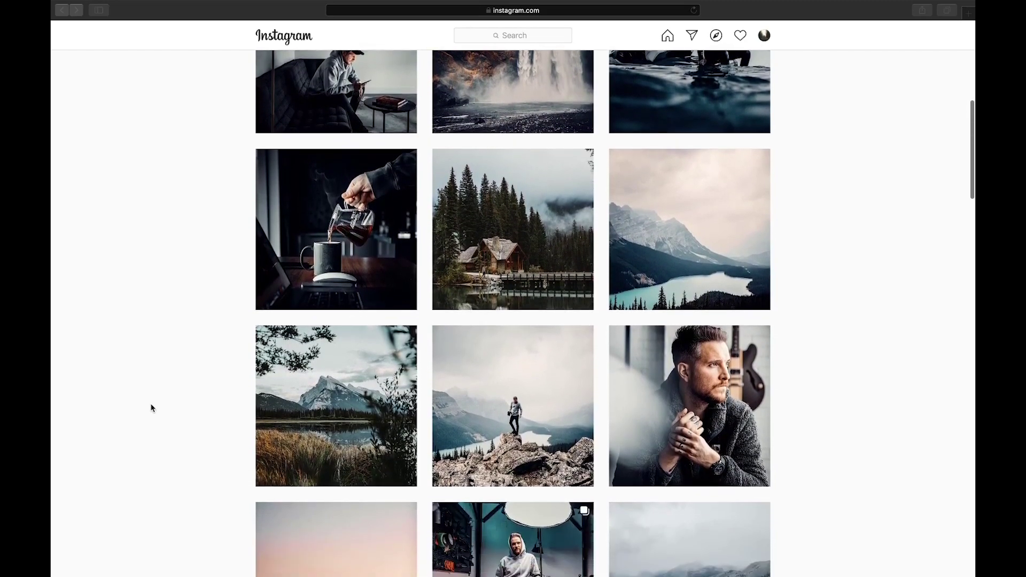
scroll(151, 408, up, 1)
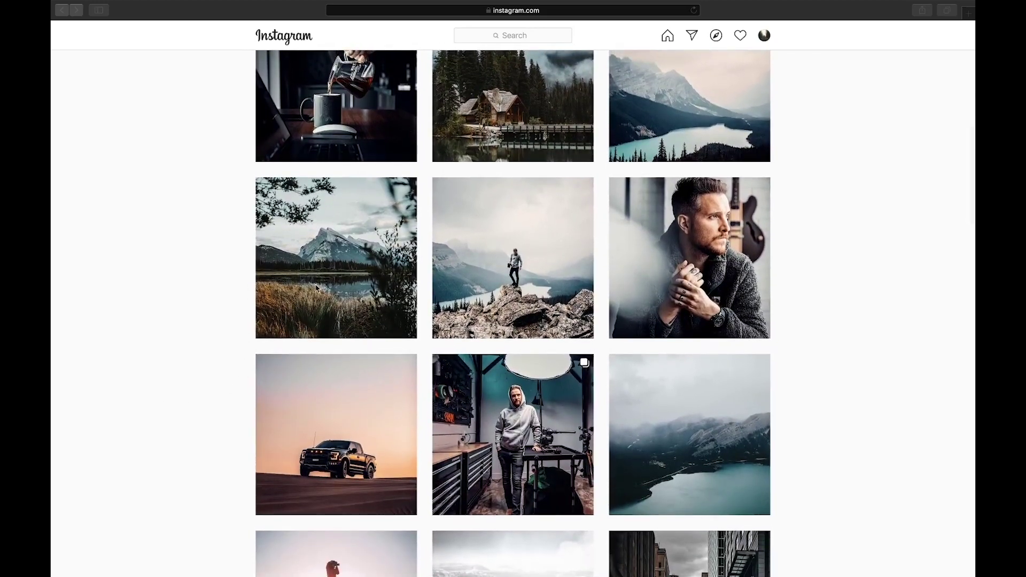
scroll(678, 377, down, 4)
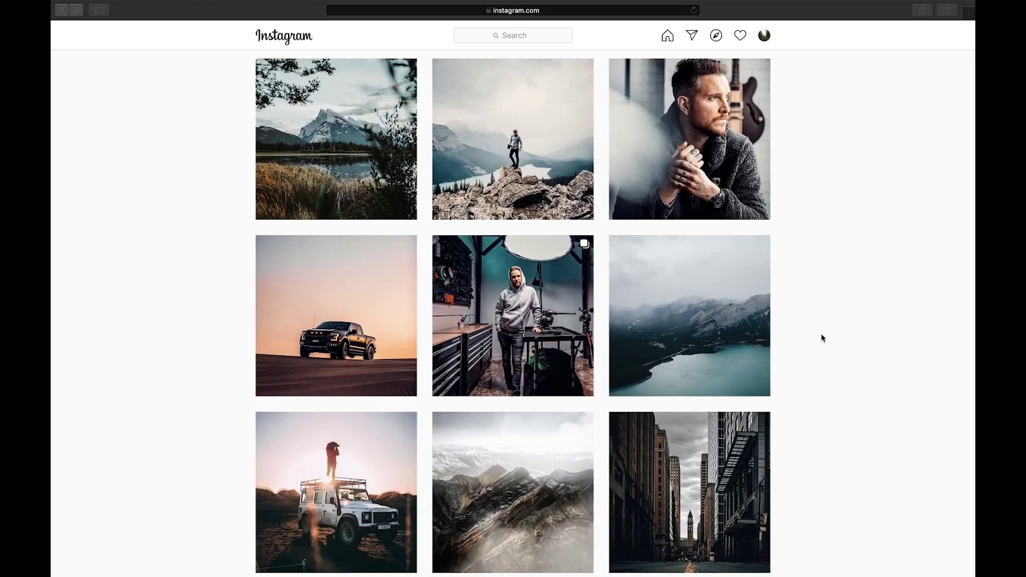
scroll(822, 337, down, 8)
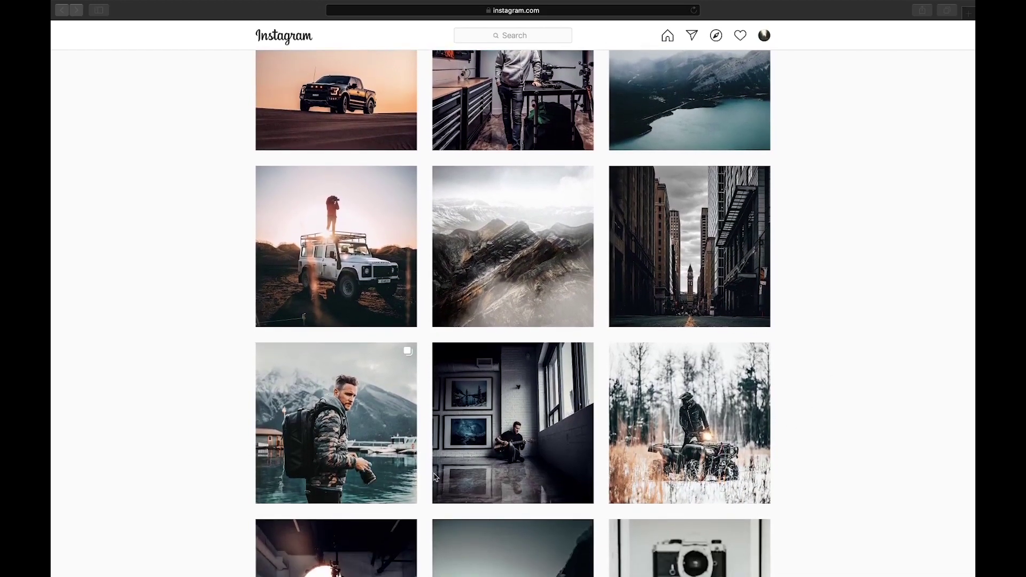
- View the post of the man with the camera backpack and the post of mountains between dark rocks, and browse more of the feed
click(392, 488)
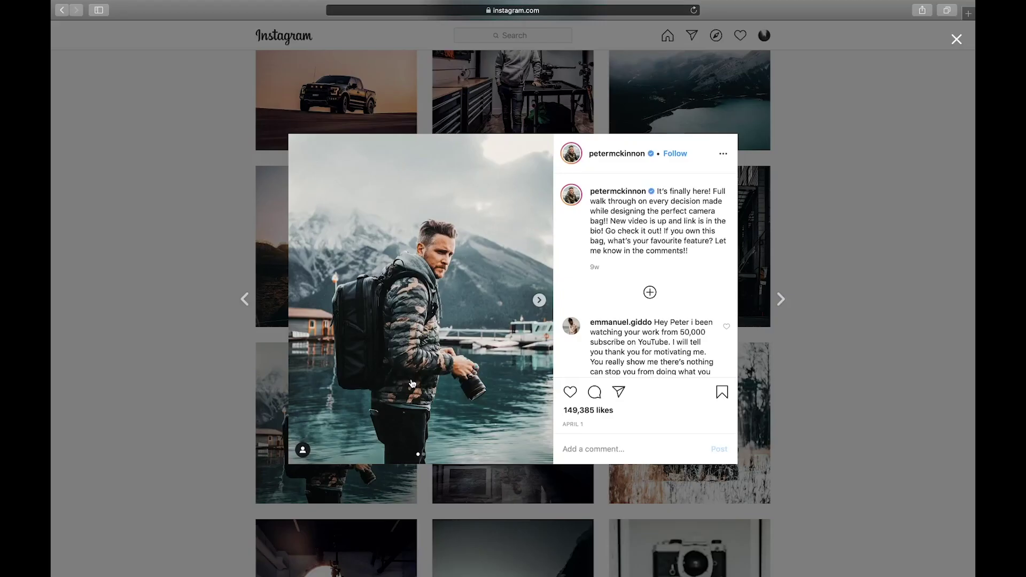
click(794, 329)
scroll(749, 321, down, 5)
click(513, 320)
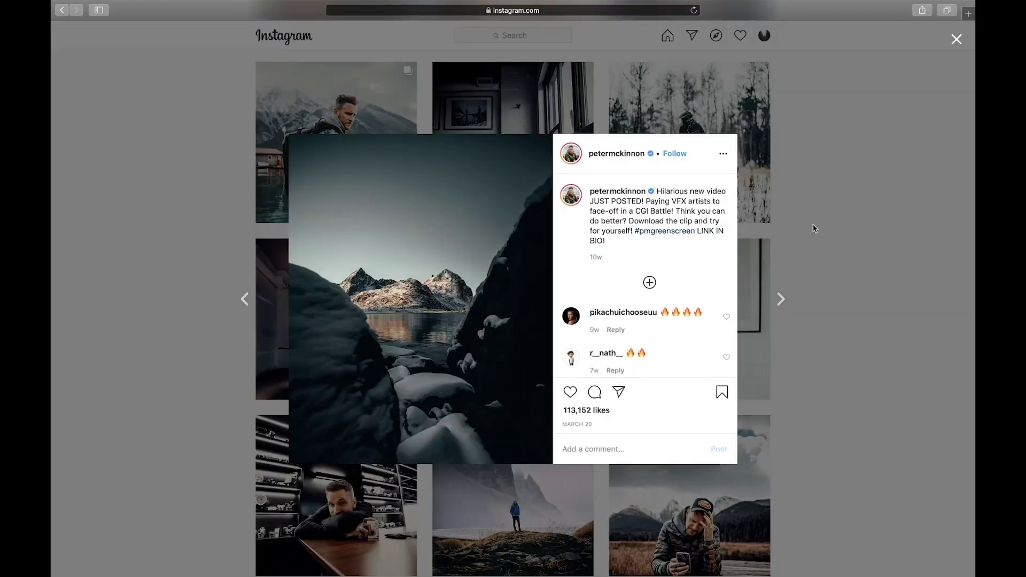
click(814, 228)
scroll(813, 228, up, 1)
scroll(814, 228, down, 10)
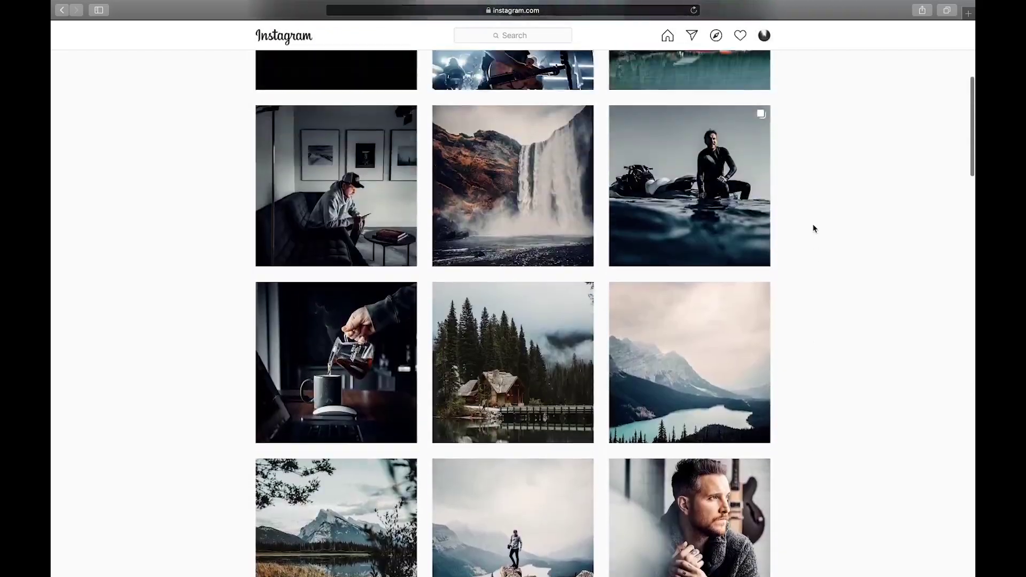
scroll(813, 228, up, 6)
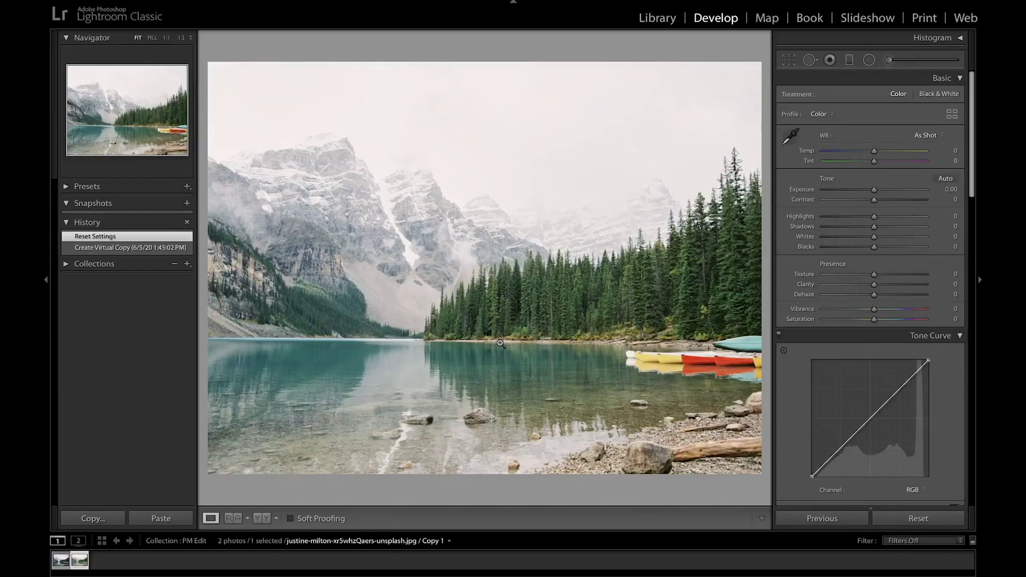
- In Lightroom Classic, compare the edited photo with its unedited copy, and set the copy's Exposure +0.25, Contrast +15, Highlights -62, Shadows +37, Whites -49, Blacks -9
key(Left)
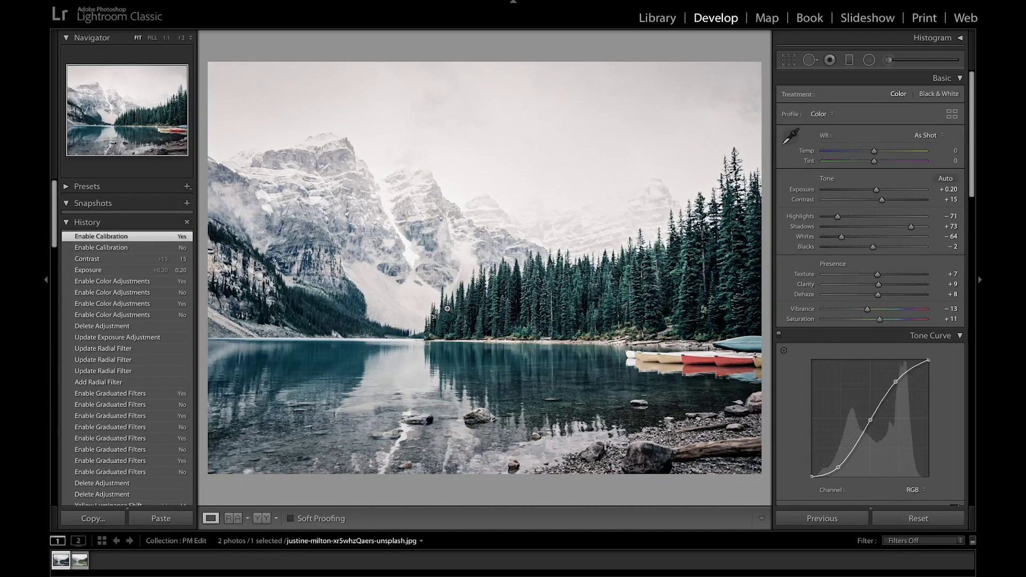
key(Right)
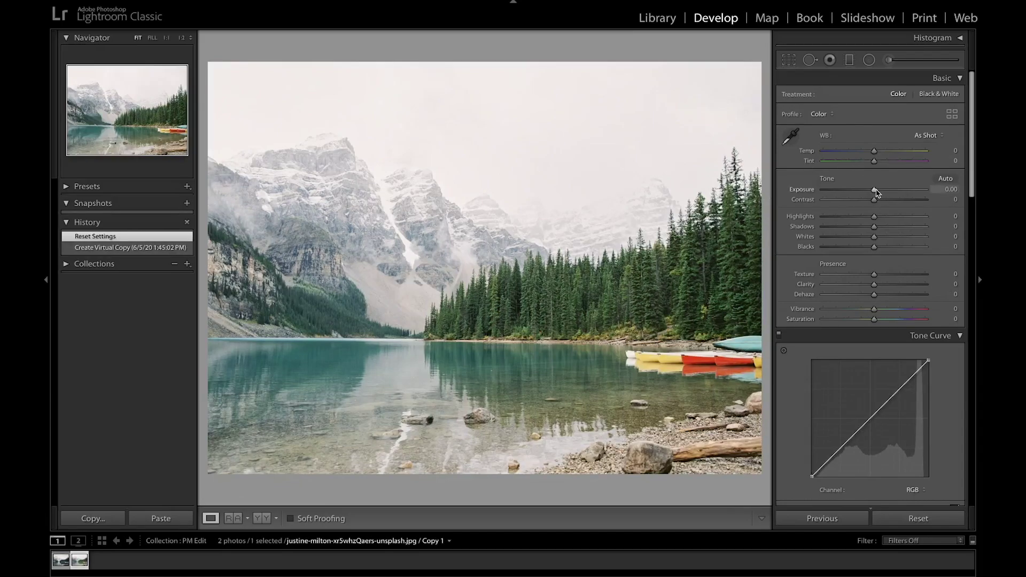
drag(877, 192, 877, 192)
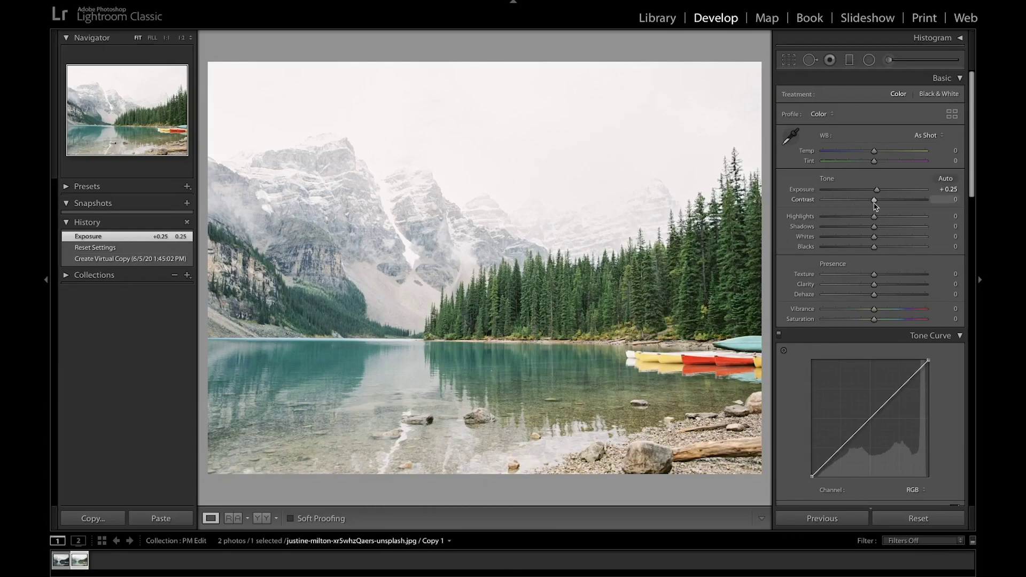
drag(875, 200, 884, 201)
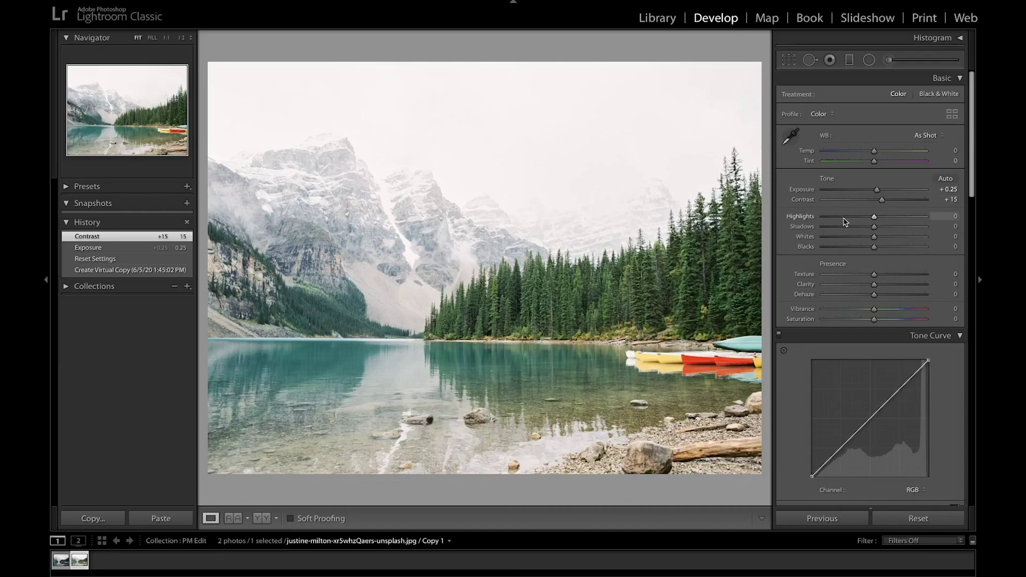
click(843, 217)
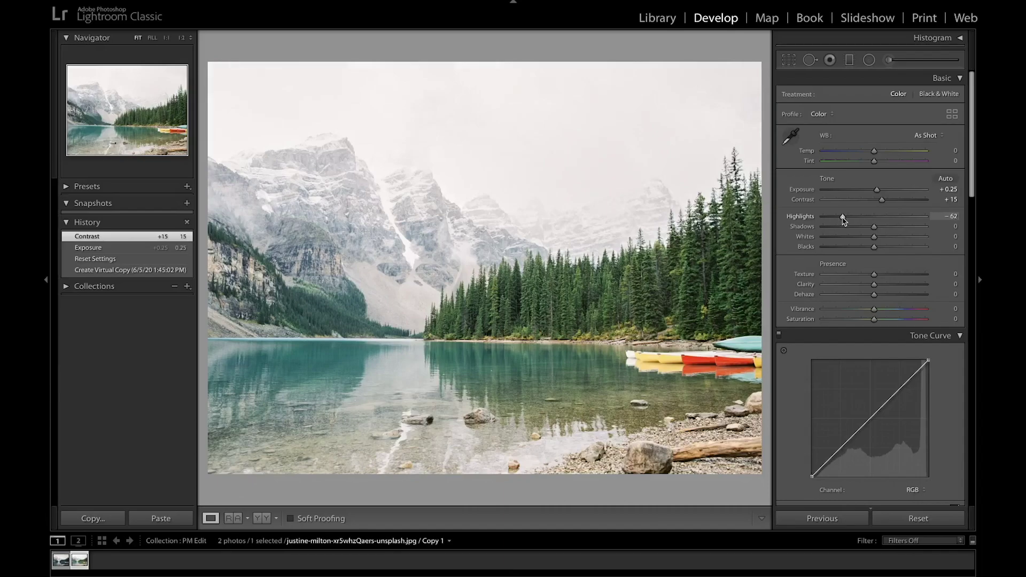
drag(844, 219, 892, 229)
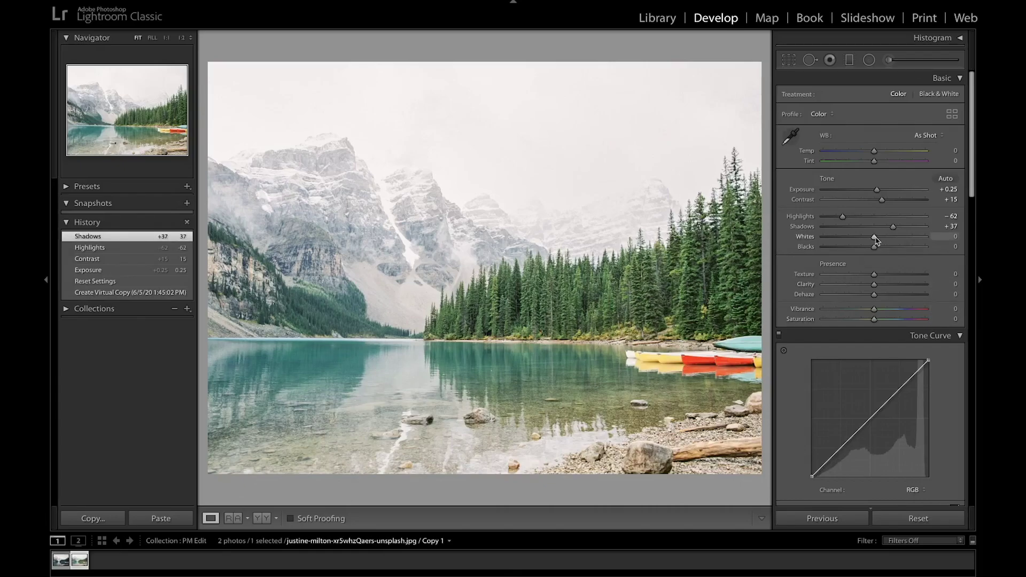
mouse_move(873, 238)
mouse_down()
mouse_move(849, 237)
mouse_move(870, 253)
mouse_up()
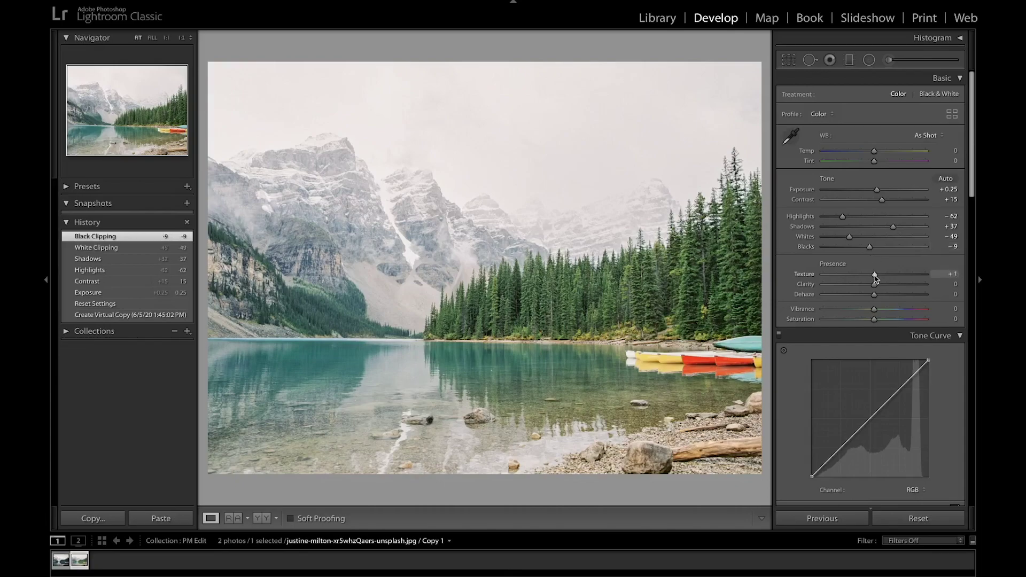
- Set the photo's Texture to +7, Clarity to +5, Dehaze to +6, Vibrance to -11 and Saturation to +13
drag(875, 278, 878, 296)
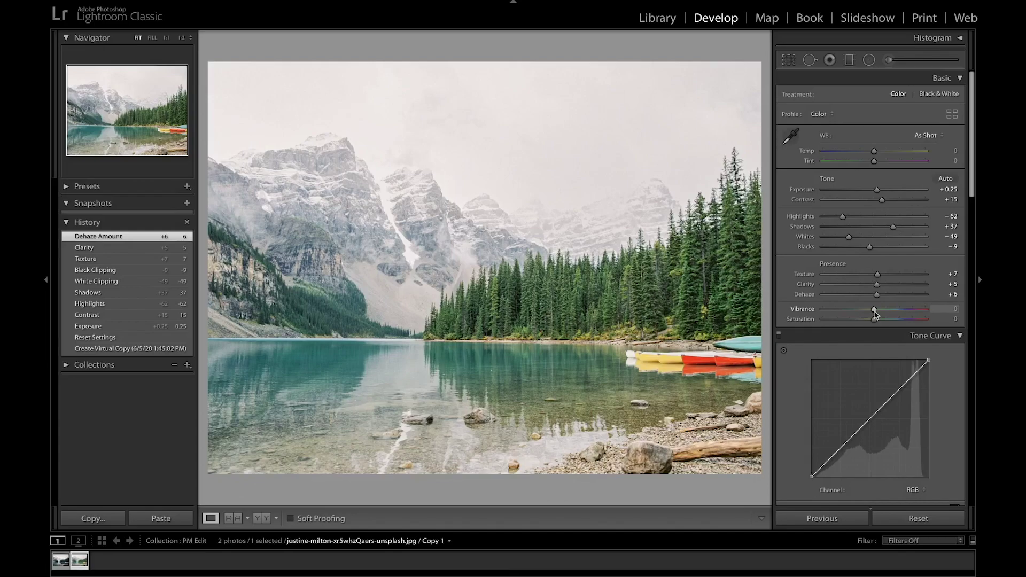
drag(874, 312, 881, 320)
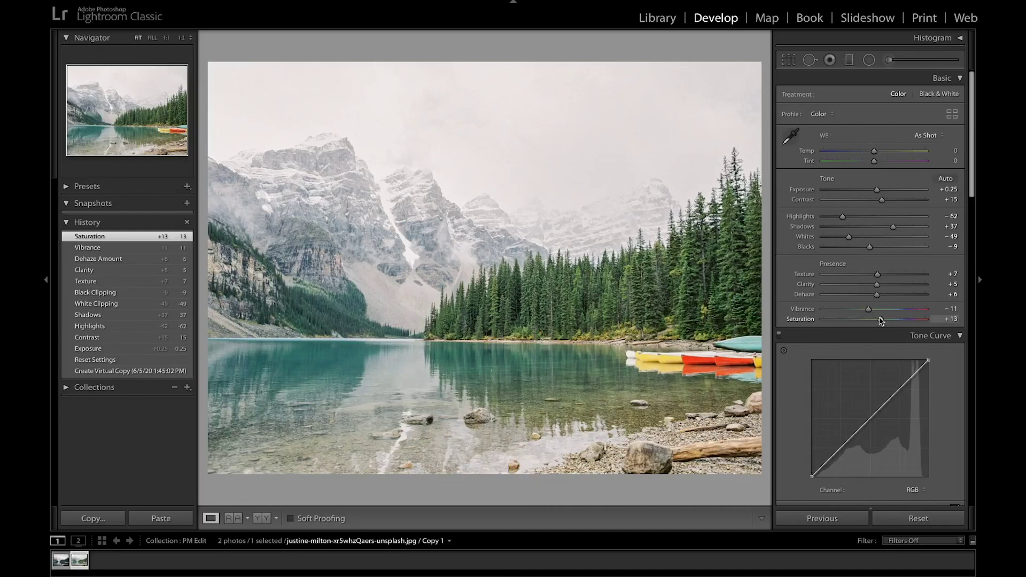
- Add three evenly spaced points to the RGB tone curve at the shadows, midtones and highlights
scroll(881, 320, down, 5)
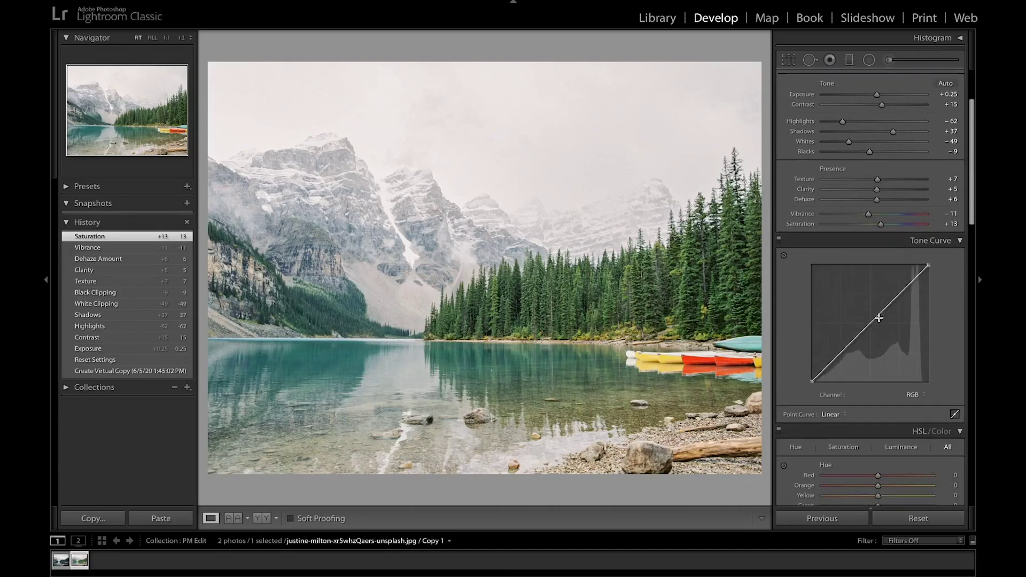
scroll(880, 318, down, 1)
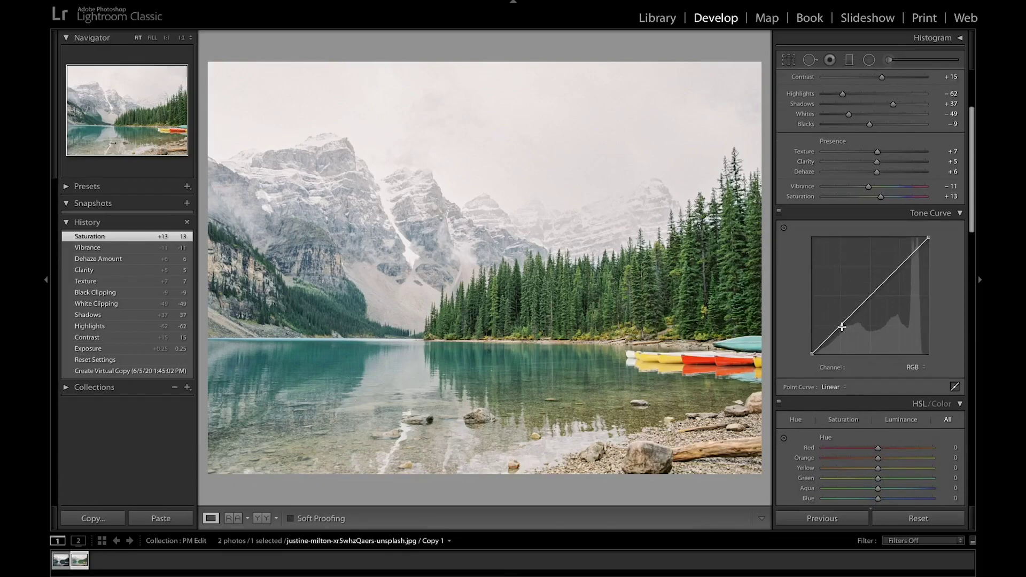
click(841, 326)
click(871, 297)
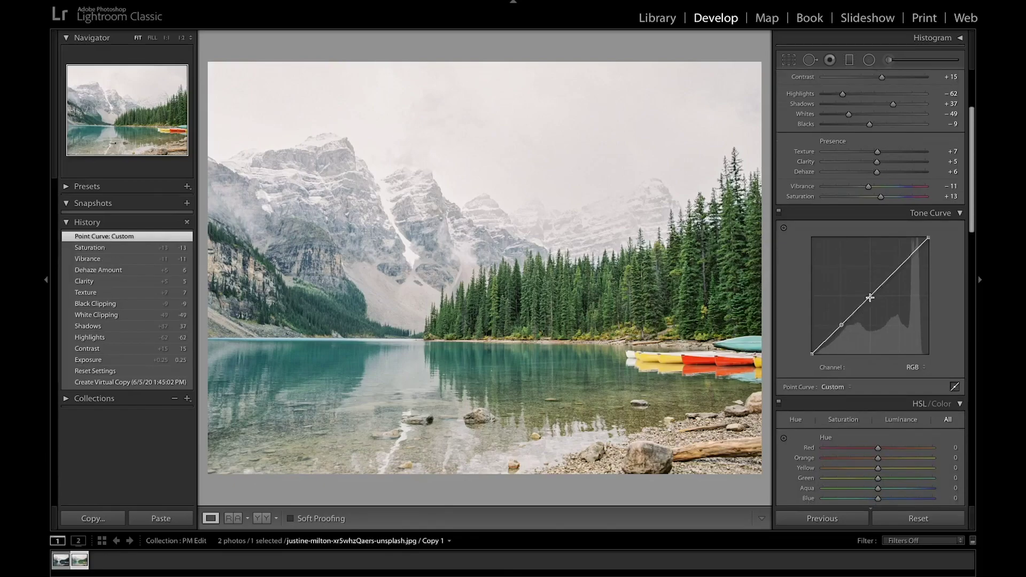
click(900, 266)
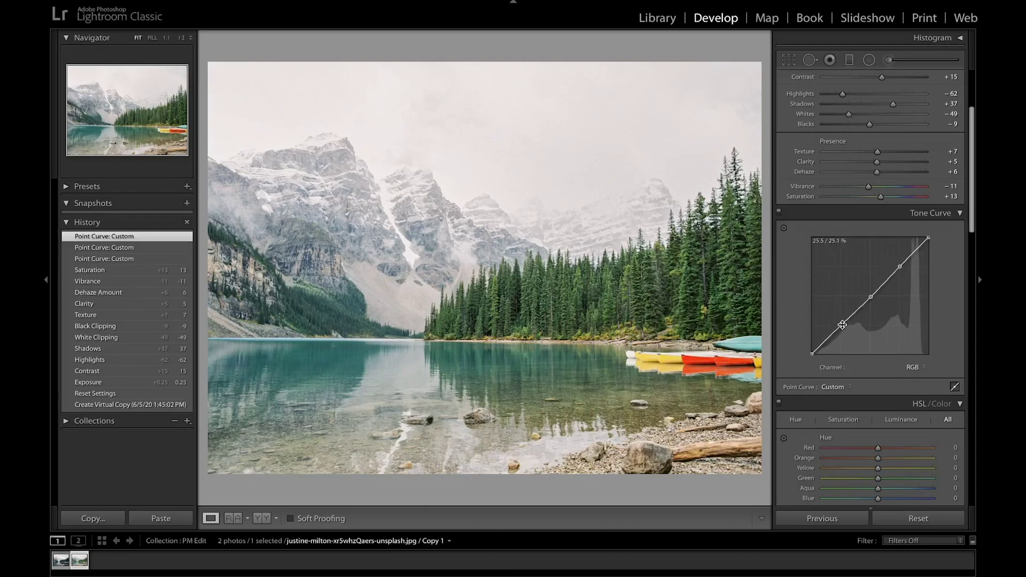
- Shape the RGB tone curve into an S by lowering the shadows and raising the highlights, with a slightly lifted black point and lowered white point
drag(842, 325, 841, 338)
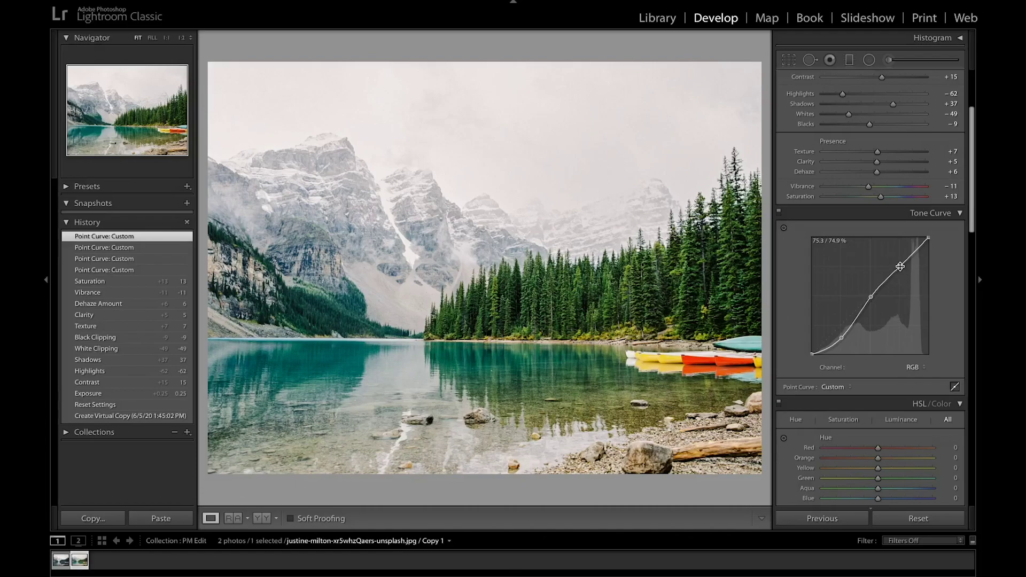
drag(900, 266, 899, 257)
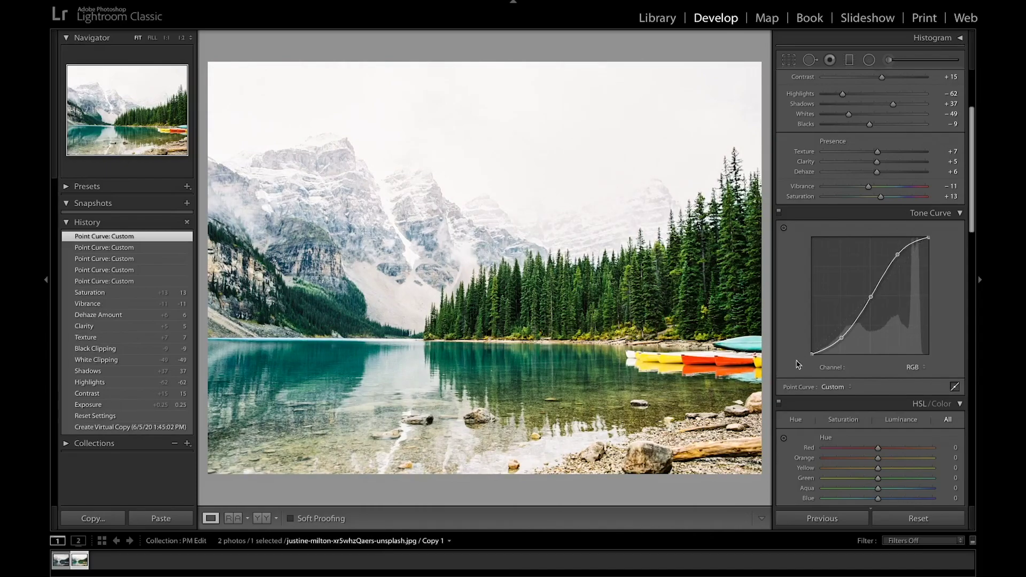
drag(813, 354, 808, 352)
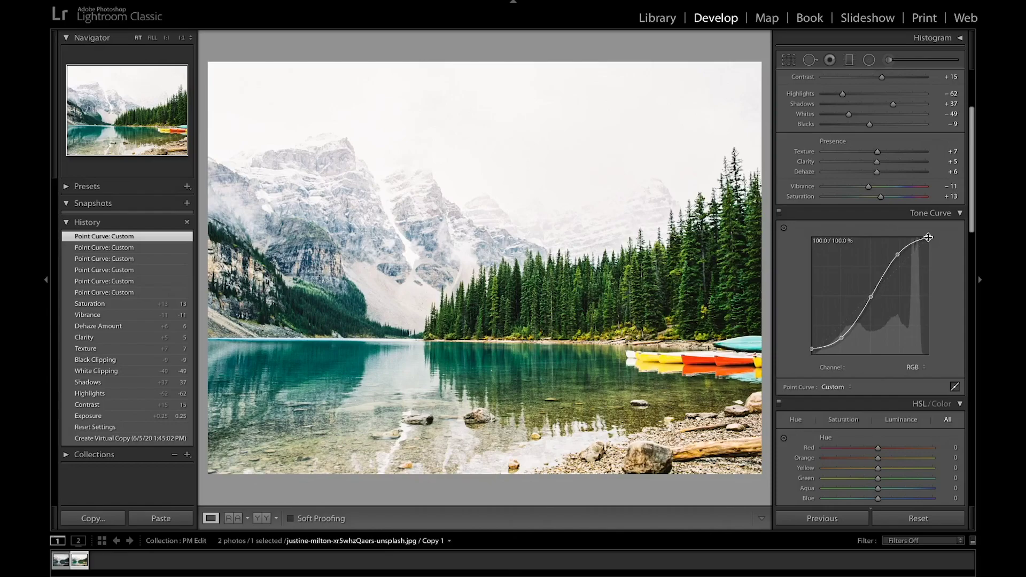
drag(929, 237, 933, 242)
- Add a graduated filter rising from the foreground shore with Exposure -0.73, Highlights -17, Shadows -16 and Saturation -11
scroll(908, 256, up, 2)
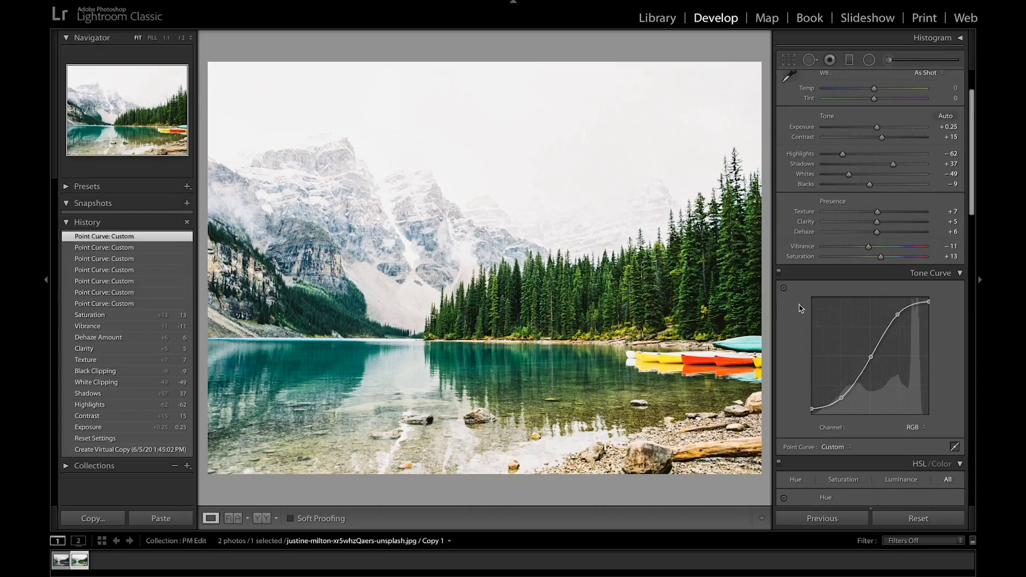
click(849, 59)
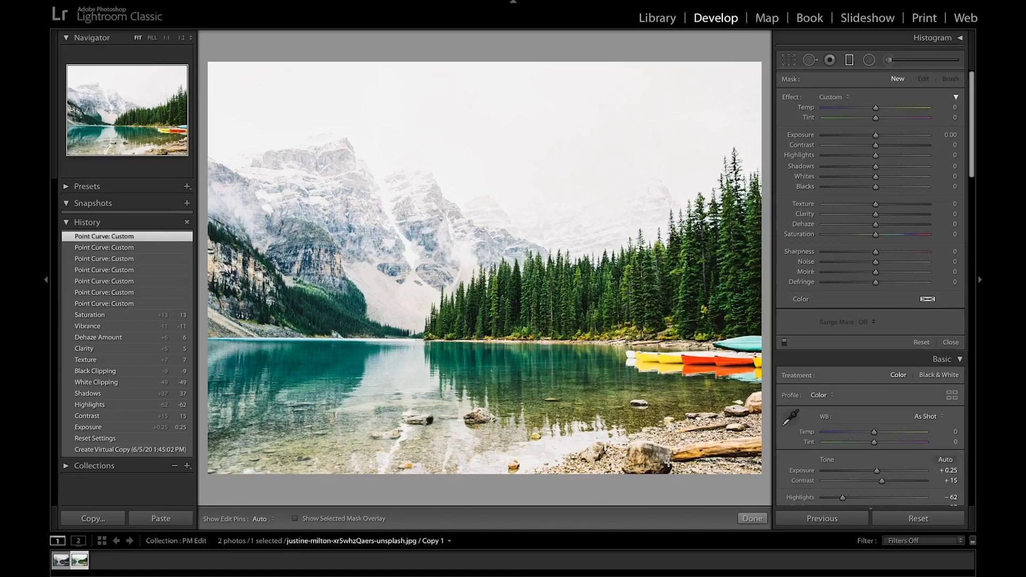
drag(631, 481, 621, 386)
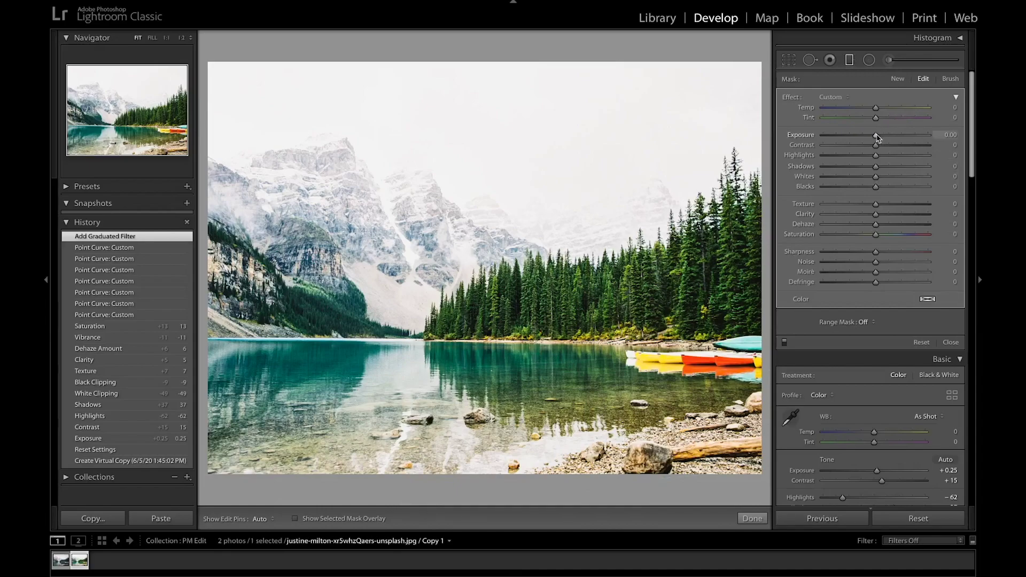
drag(876, 135, 866, 168)
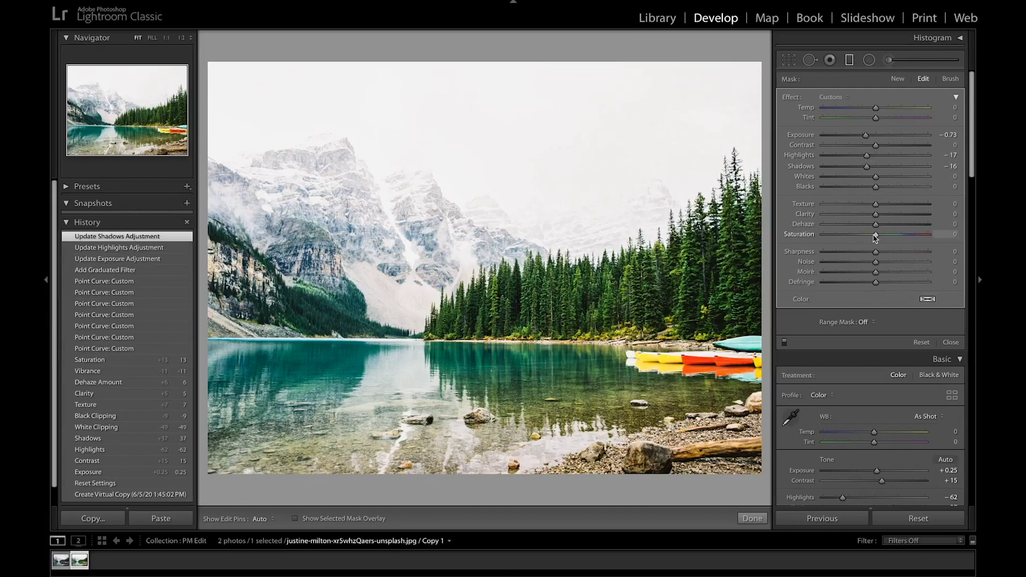
drag(875, 235, 869, 239)
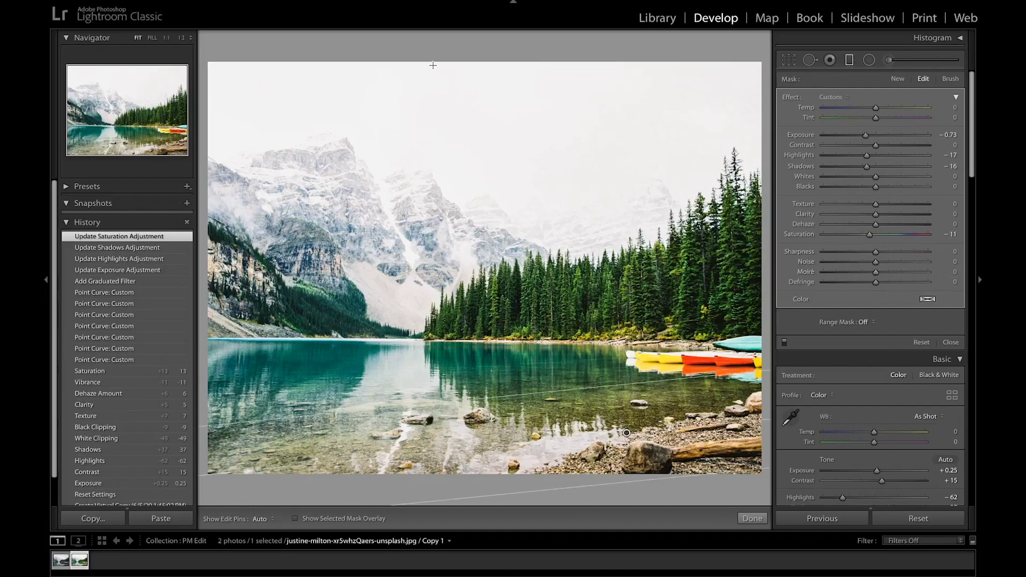
- Add a second graduated filter with the same settings from the top of the sky down to the mountain peaks, and finish filter editing
drag(432, 59, 434, 200)
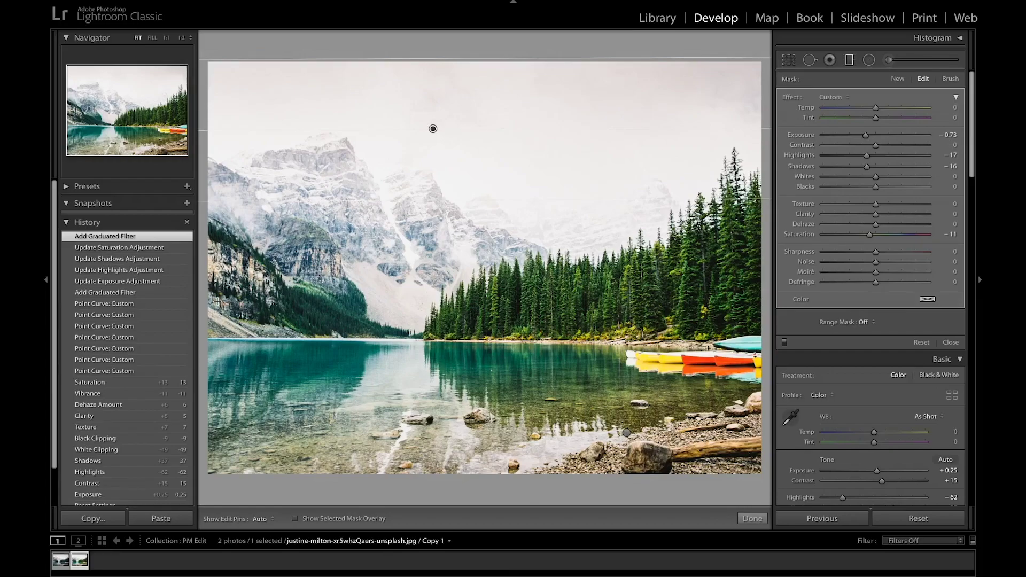
click(764, 516)
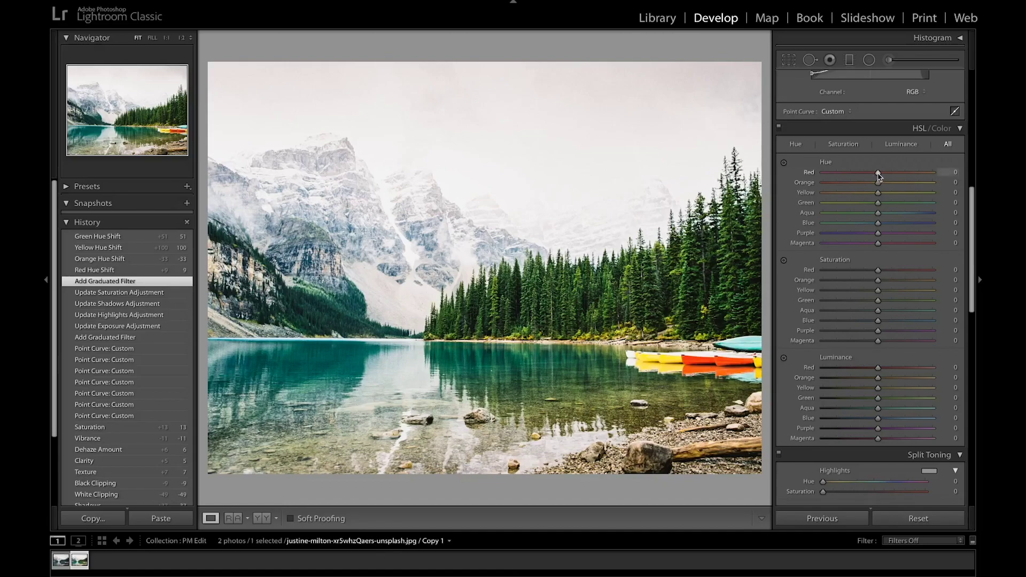
- Set the HSL hues to Red +10, Orange -32, Yellow -8, Green +100, Aqua +27, Blue +8, Purple +27 and Magenta +25
drag(879, 176, 882, 177)
drag(883, 174, 873, 196)
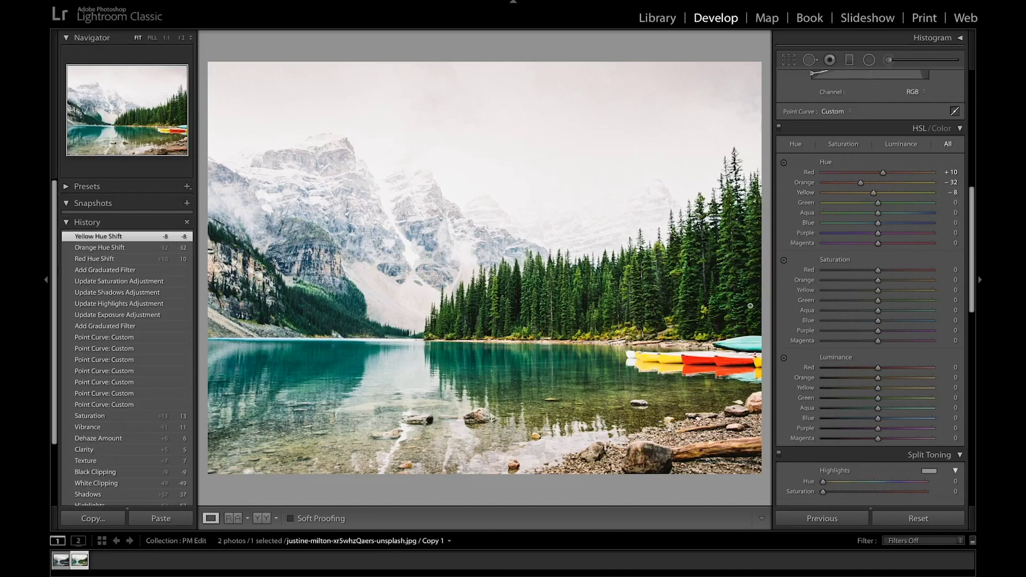
drag(879, 205, 967, 196)
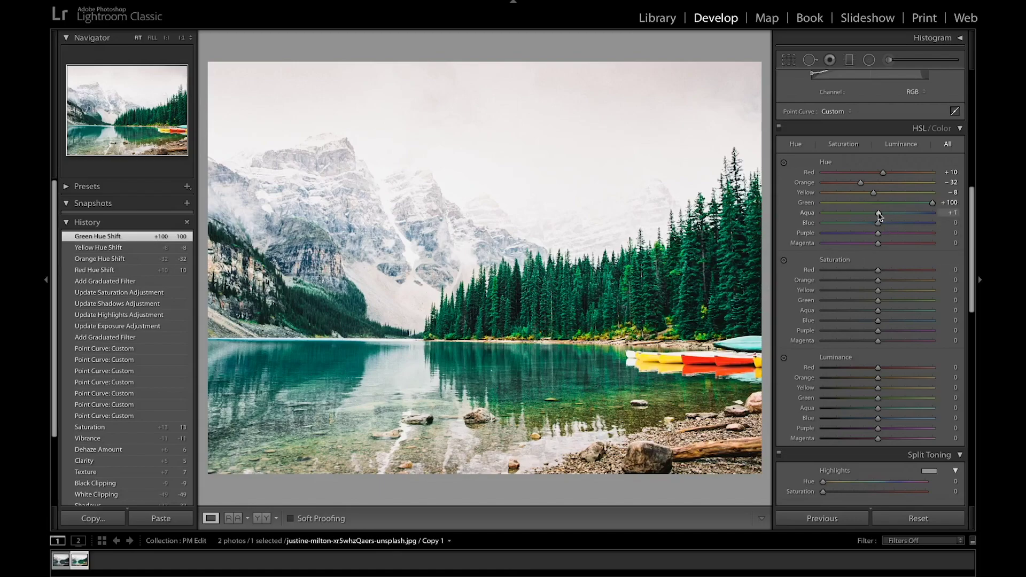
drag(879, 215, 888, 242)
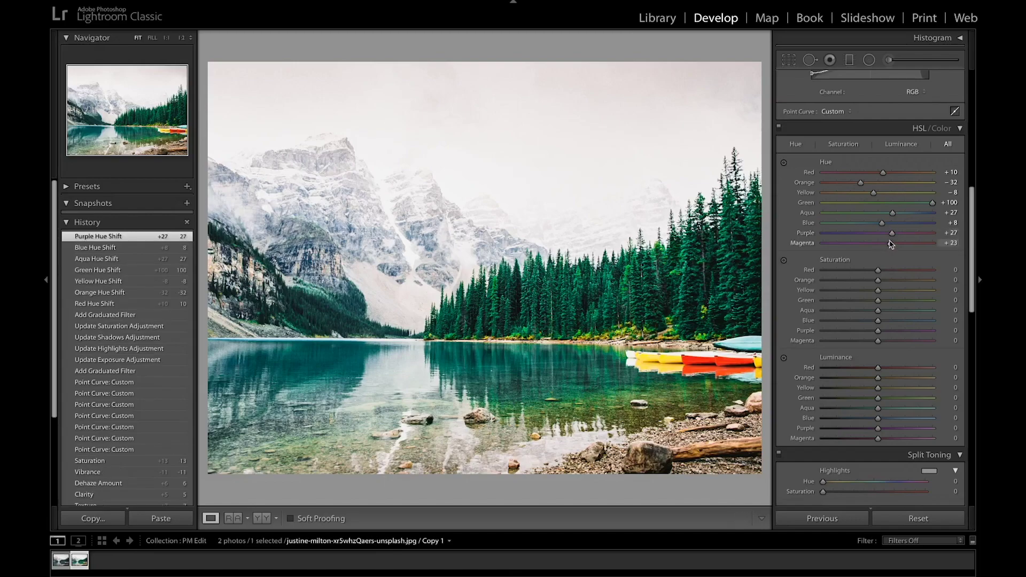
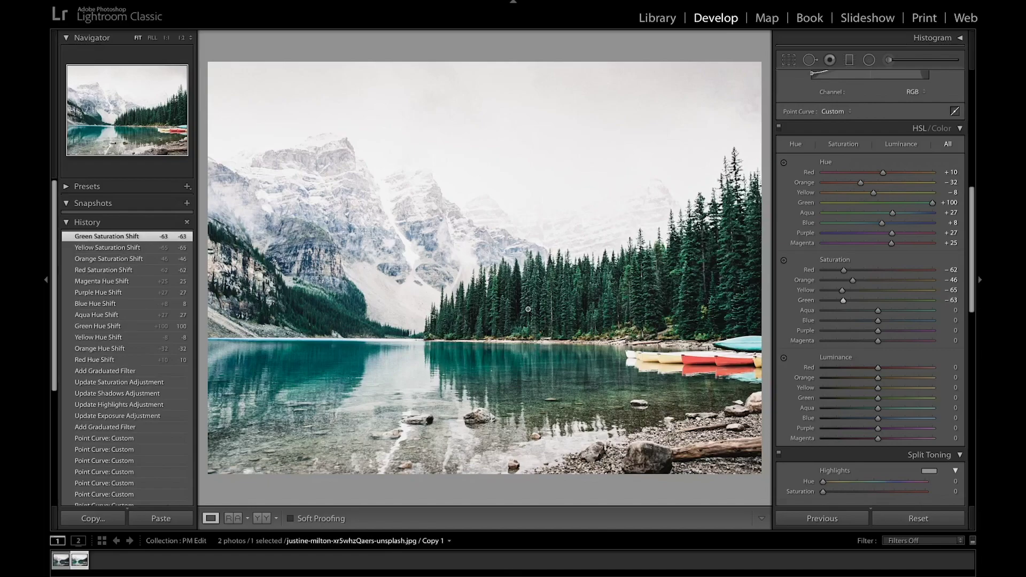
- Reset the HSL green saturation for comparison, and set saturation to Green -65, Aqua -48, Blue -26, Purple -32 and Magenta -37
double_click(845, 305)
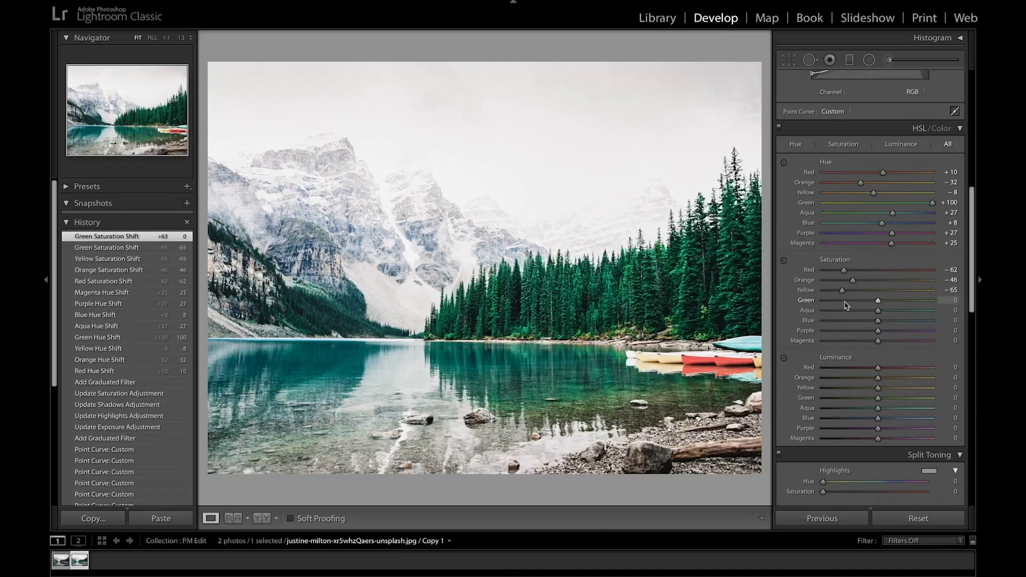
click(842, 302)
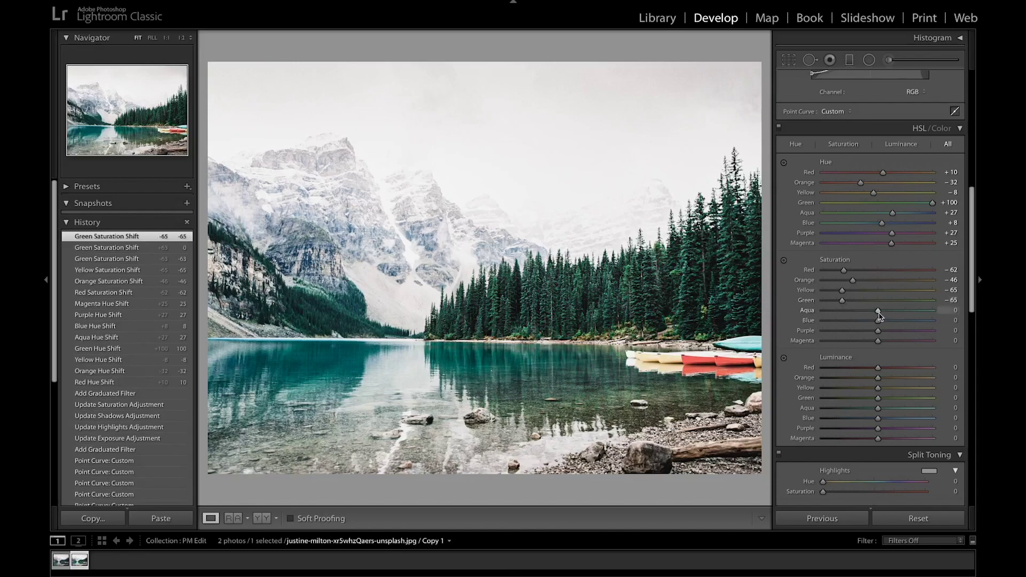
drag(878, 310, 856, 342)
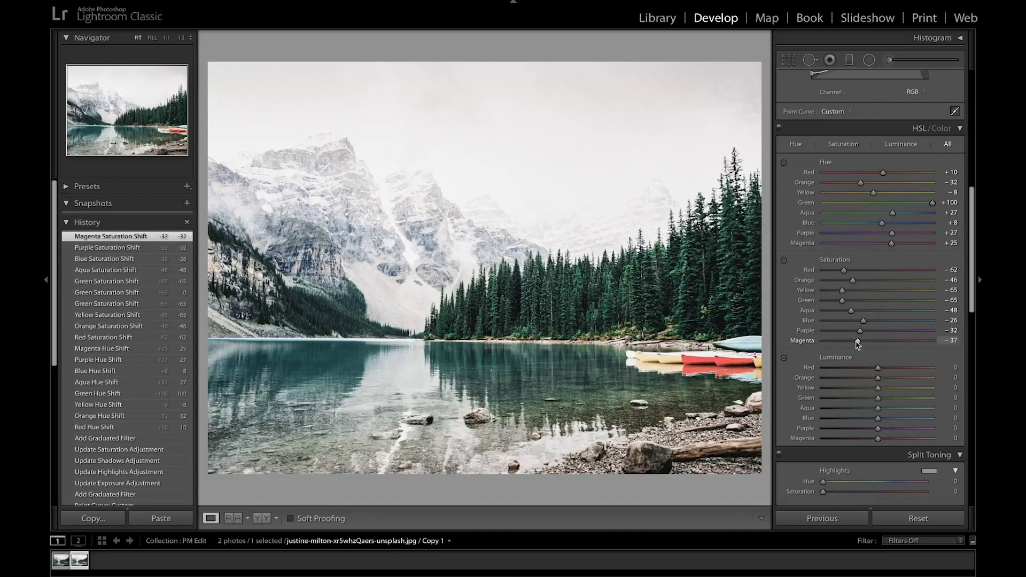
- Set the HSL luminance to Red +4, Orange +5, Yellow -15, Green -20, Aqua -23, Blue -24 and Purple -11
scroll(860, 331, down, 3)
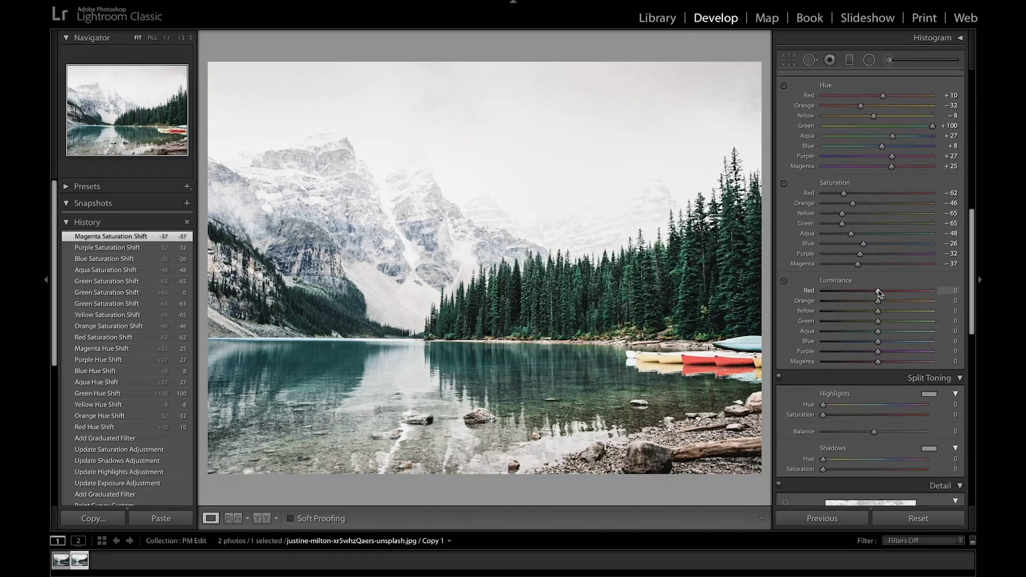
drag(880, 291, 879, 291)
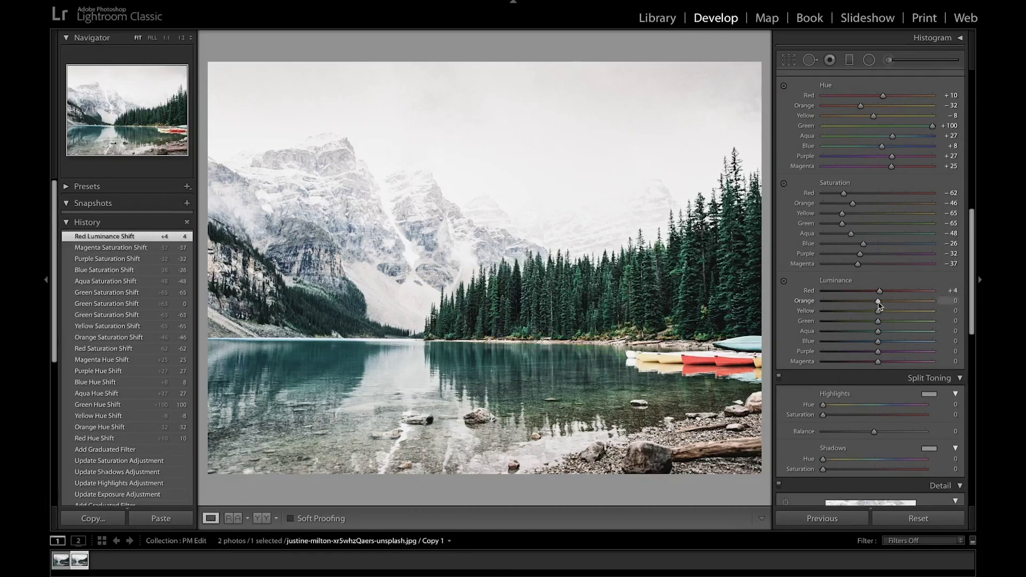
drag(880, 302, 872, 353)
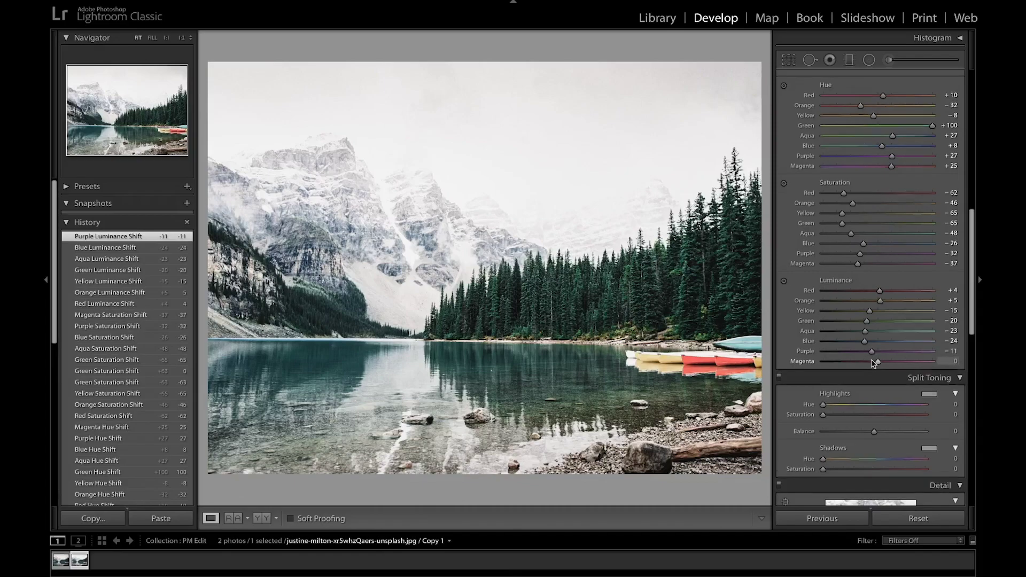
- Set the split toning highlights to Hue 31 and Saturation 7
scroll(873, 364, down, 5)
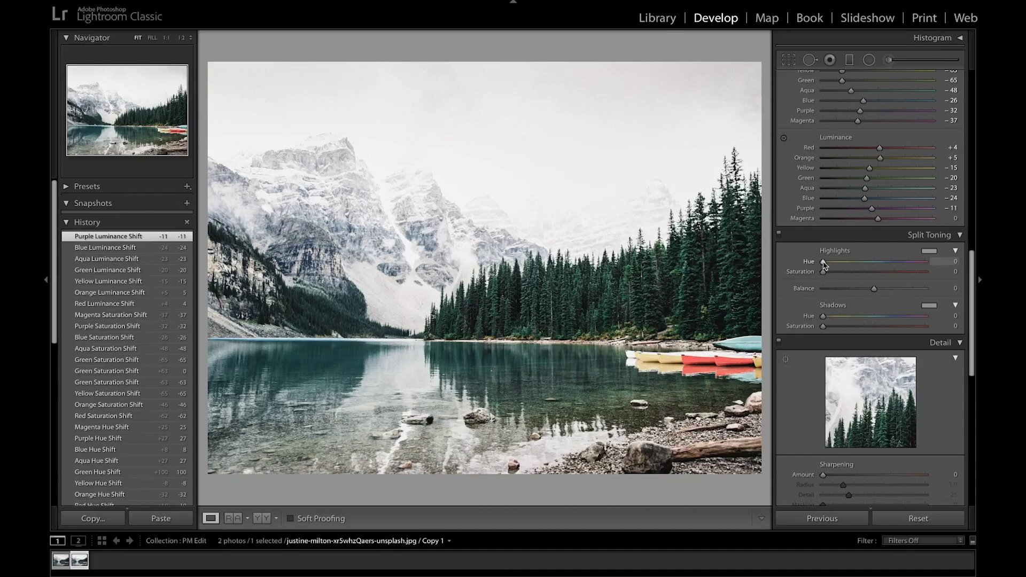
key(alt)
drag(823, 263, 832, 263)
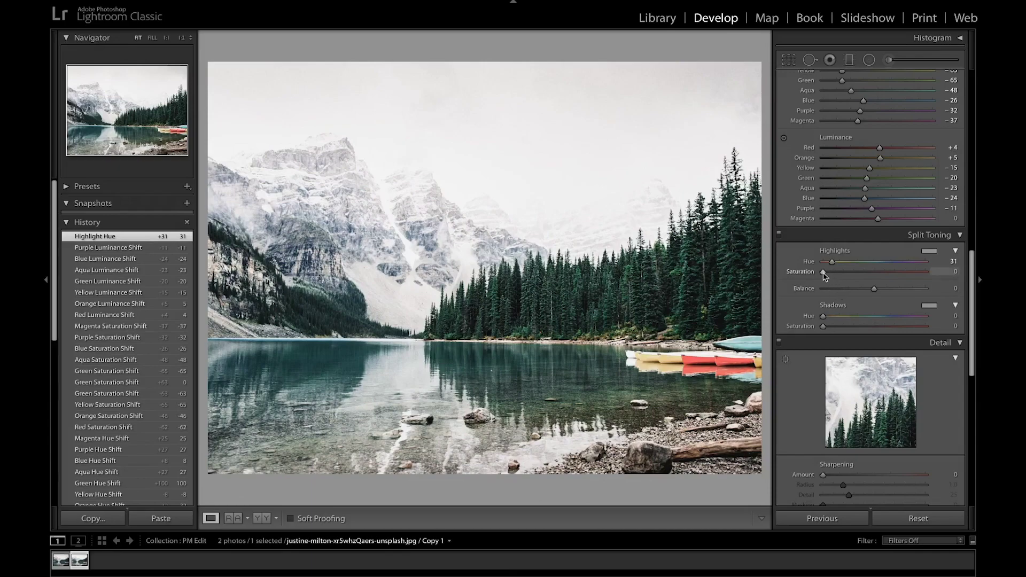
mouse_move(825, 276)
mouse_down()
mouse_move(908, 273)
mouse_move(837, 274)
mouse_up()
drag(831, 275, 831, 275)
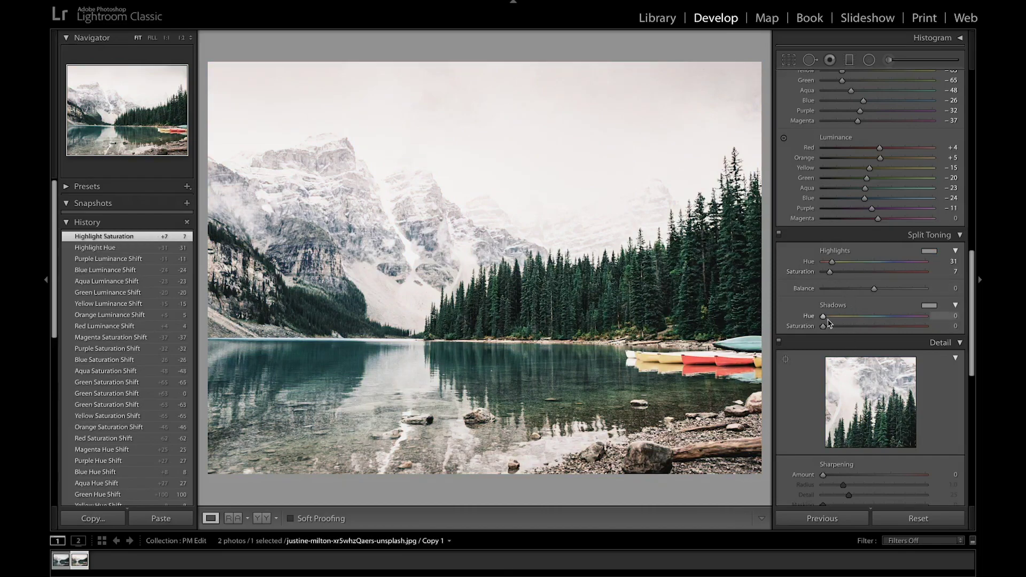
- Set the split toning shadows to Hue 225 and Saturation 17, and compare the photo with split toning off and on
drag(823, 316, 888, 319)
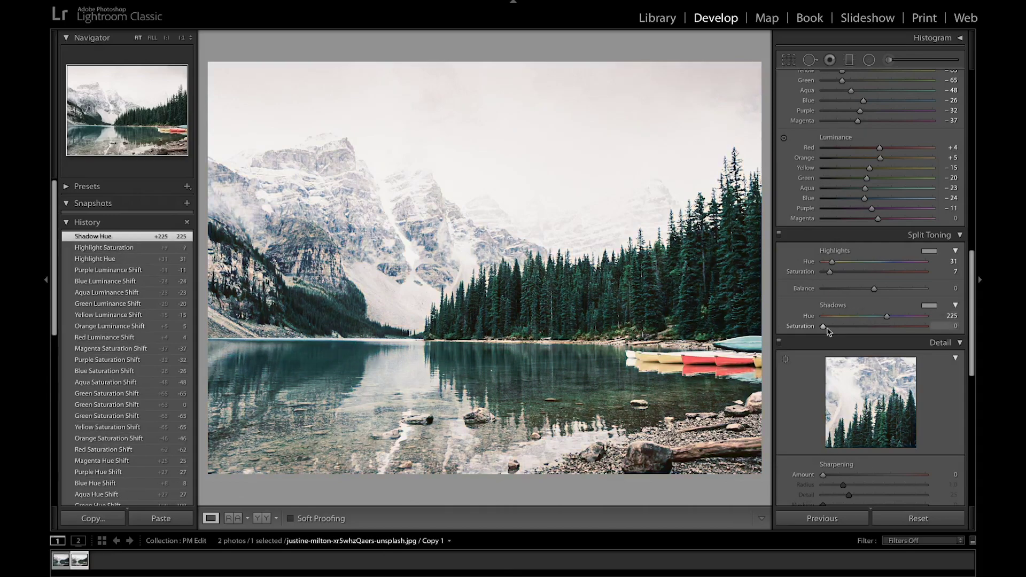
drag(825, 327, 842, 329)
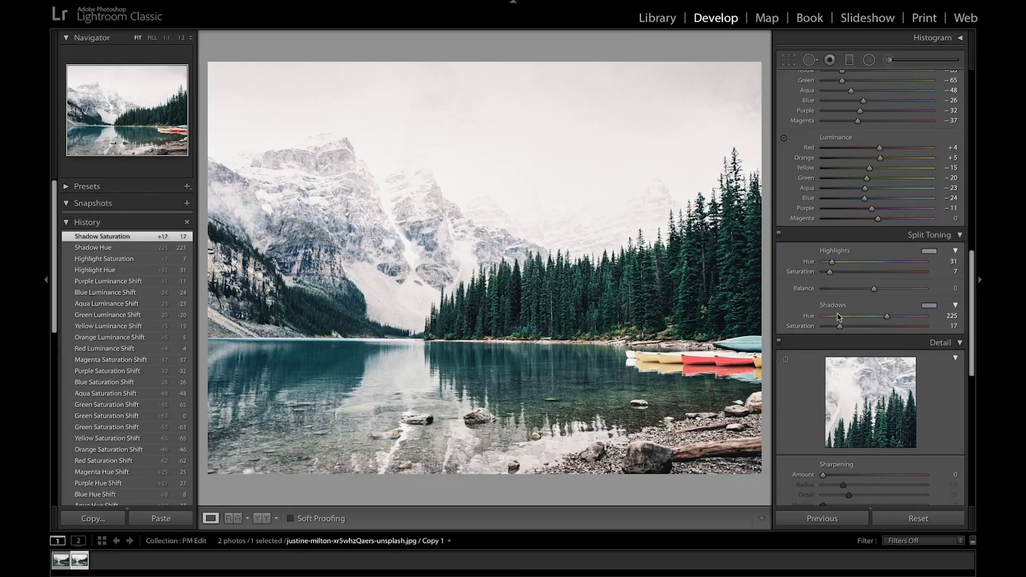
click(779, 236)
click(779, 235)
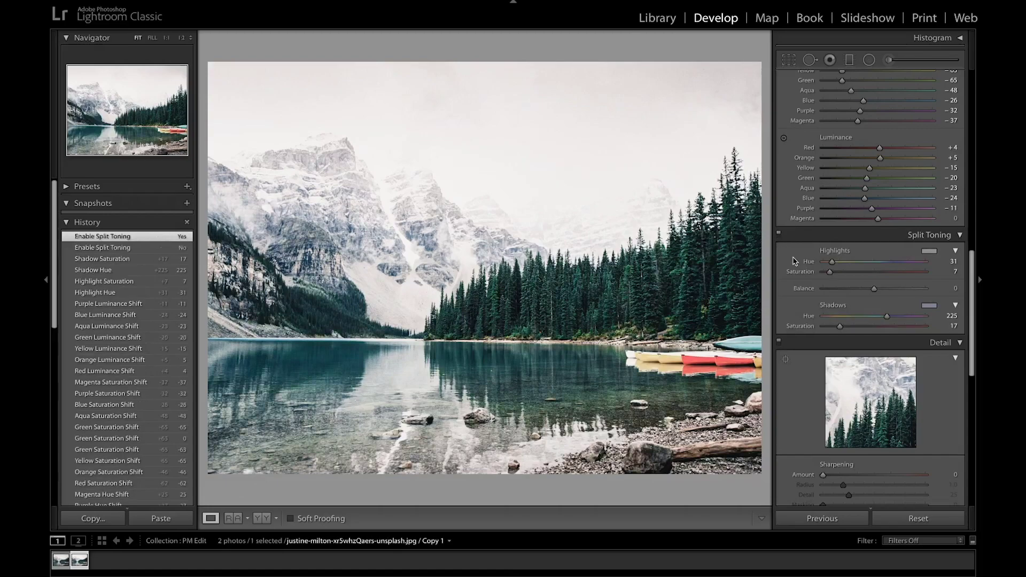
- Set the sharpening Amount to 32 and its Masking to 75
scroll(794, 261, down, 5)
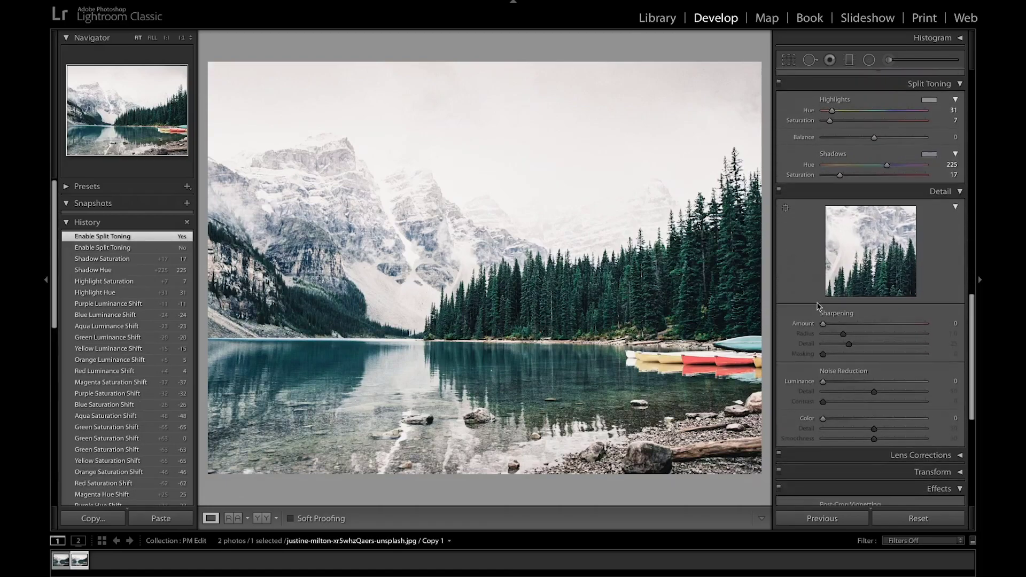
drag(824, 324, 831, 326)
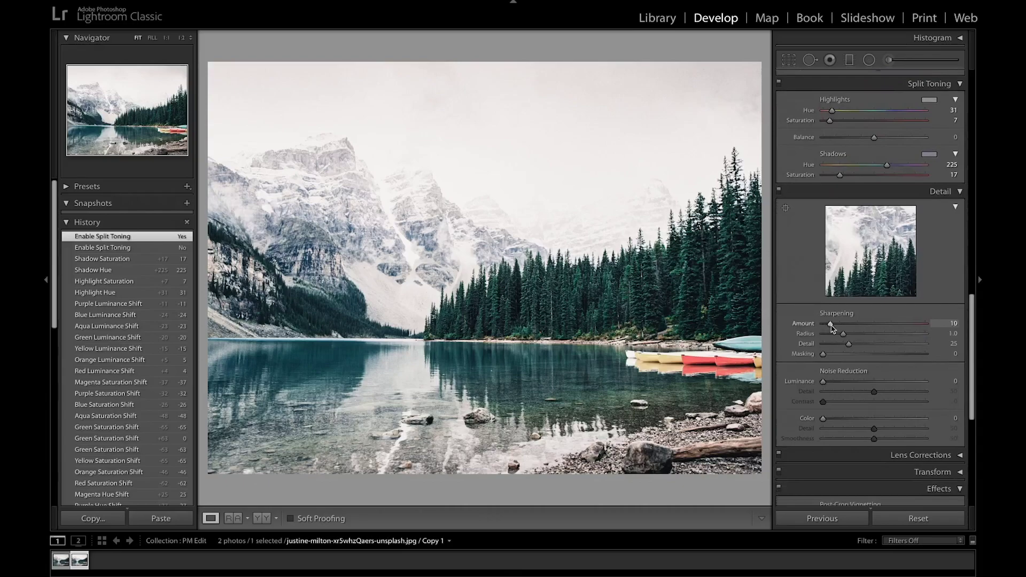
drag(832, 325, 899, 356)
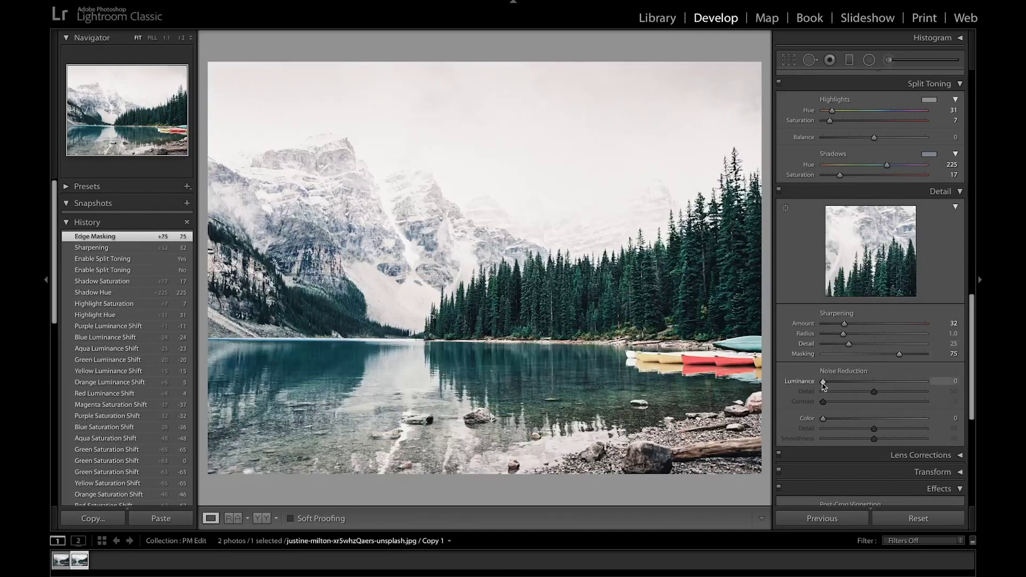
- Set noise reduction to Luminance 17 and Color 20, and the post-crop vignetting Amount to -10
drag(823, 385, 840, 383)
drag(824, 419, 845, 420)
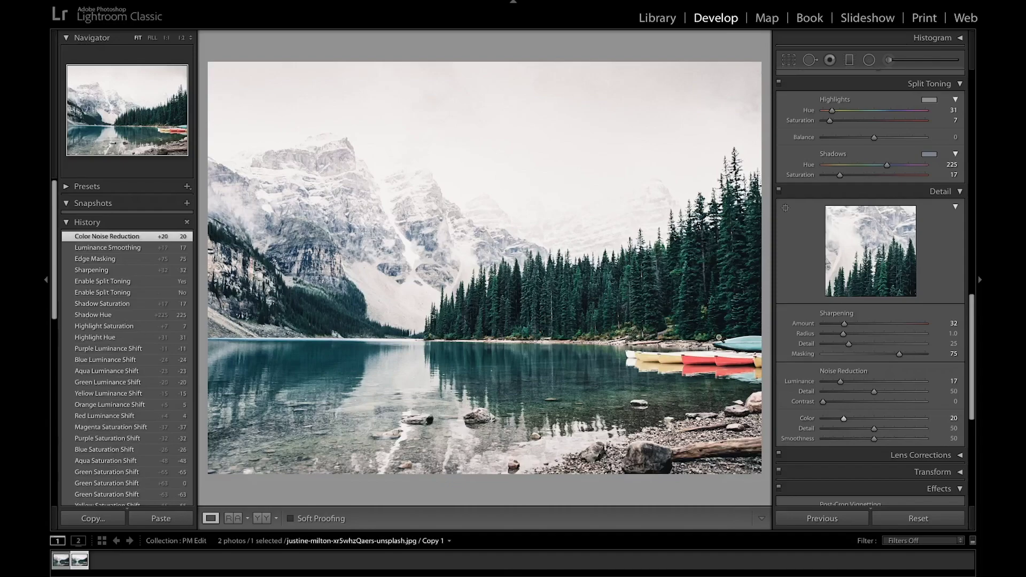
scroll(855, 368, down, 5)
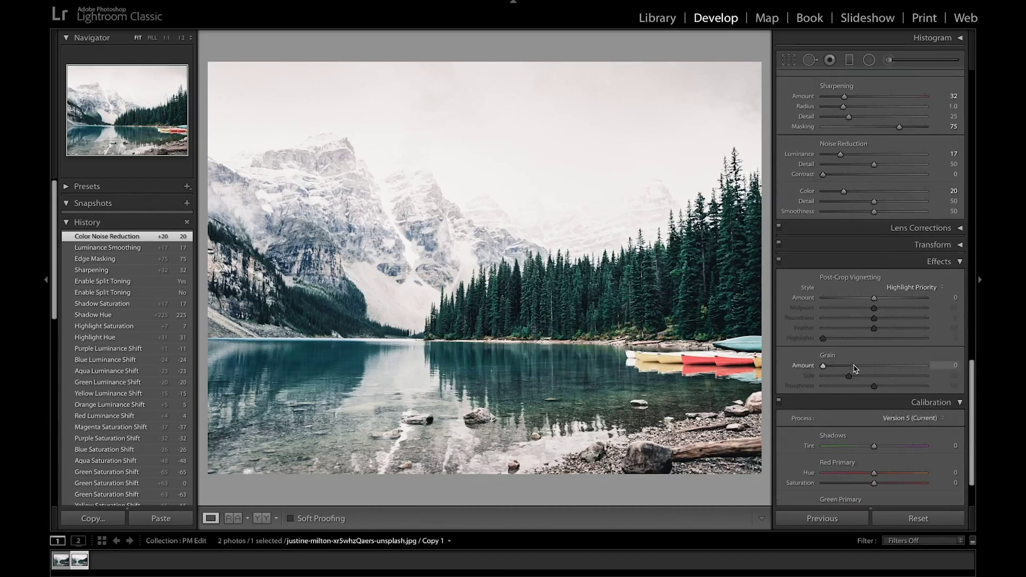
drag(874, 298, 870, 299)
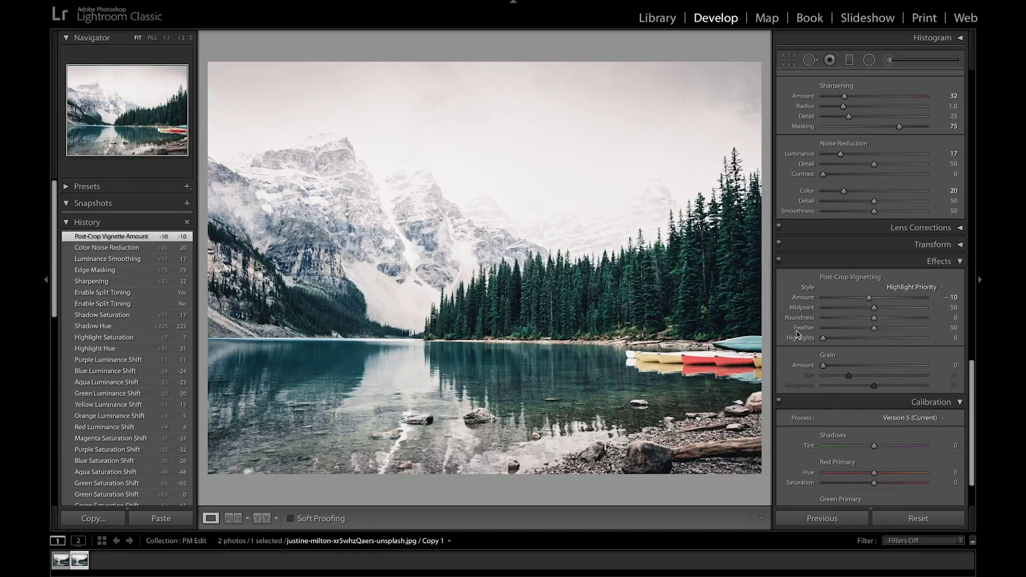
- Set Calibration Hue and Saturation to +13, -21 for Red Primary, +17, -16 for Green and -10, -22 for Blue, and compare it off and on
scroll(852, 366, down, 1)
scroll(852, 367, down, 5)
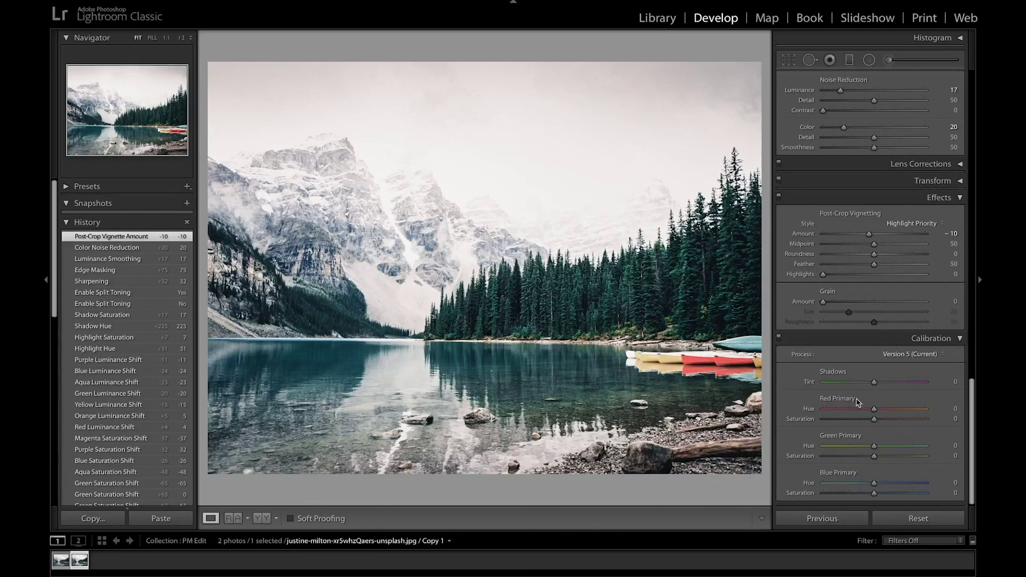
drag(875, 409, 882, 411)
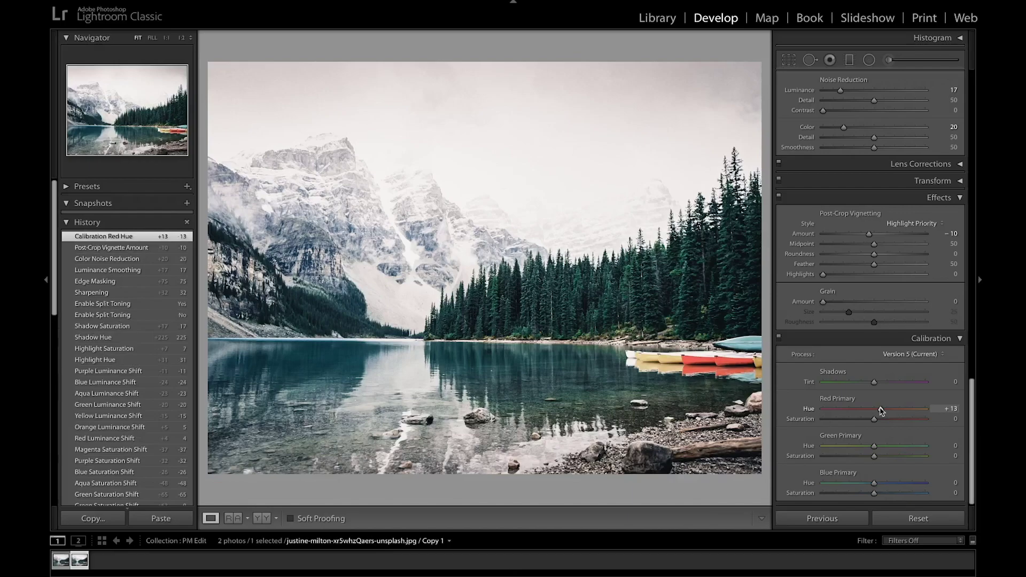
drag(871, 421, 861, 421)
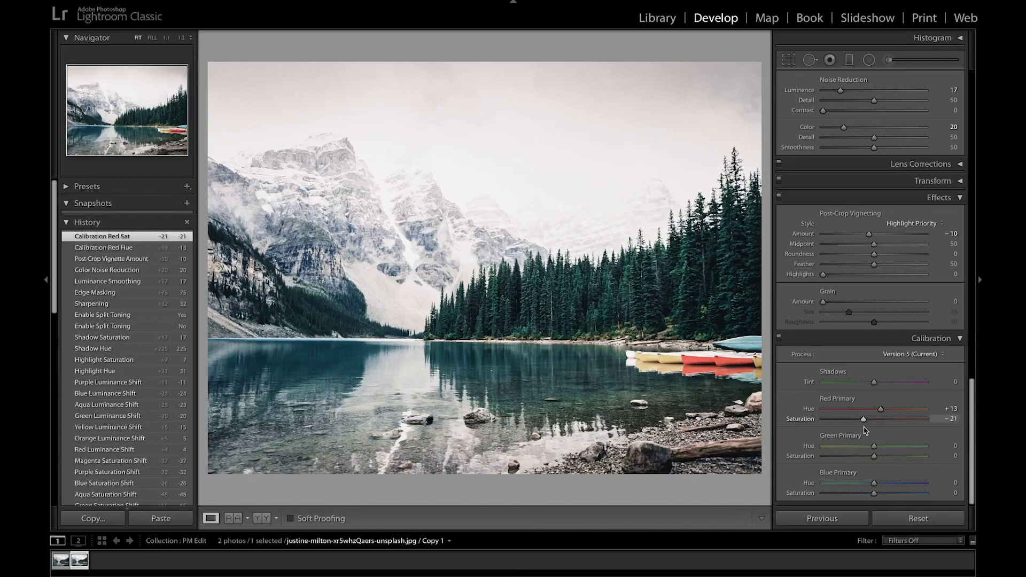
drag(875, 447, 864, 495)
click(779, 338)
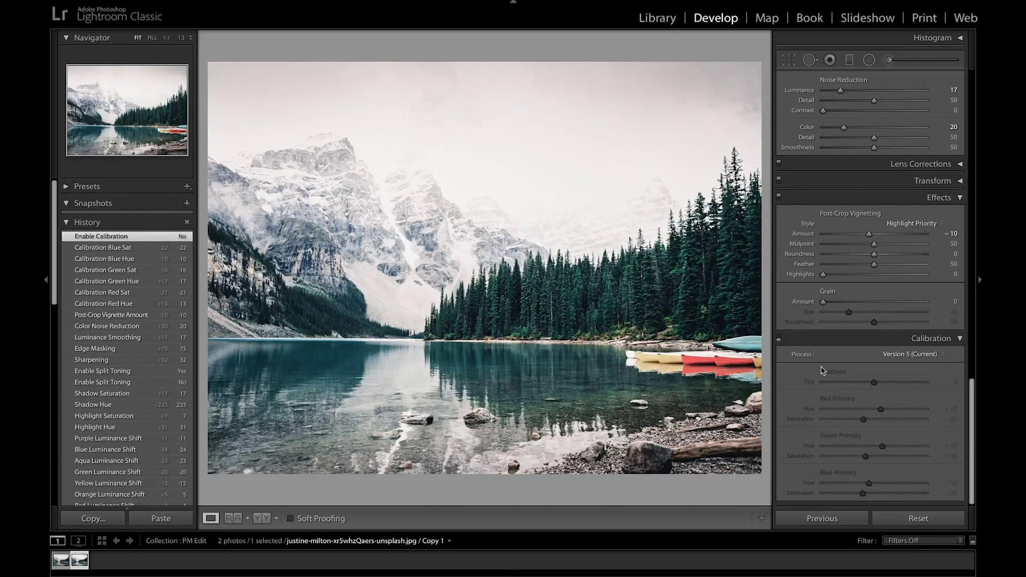
click(779, 338)
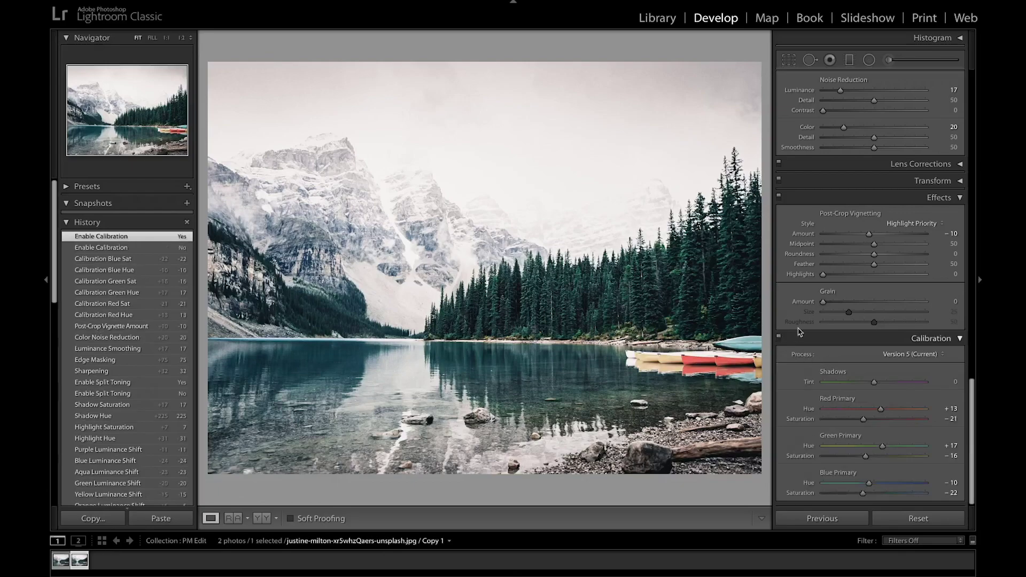
- Reset all develop settings to view the unedited photo, and restore the edited state
key(ctrl+shift+r)
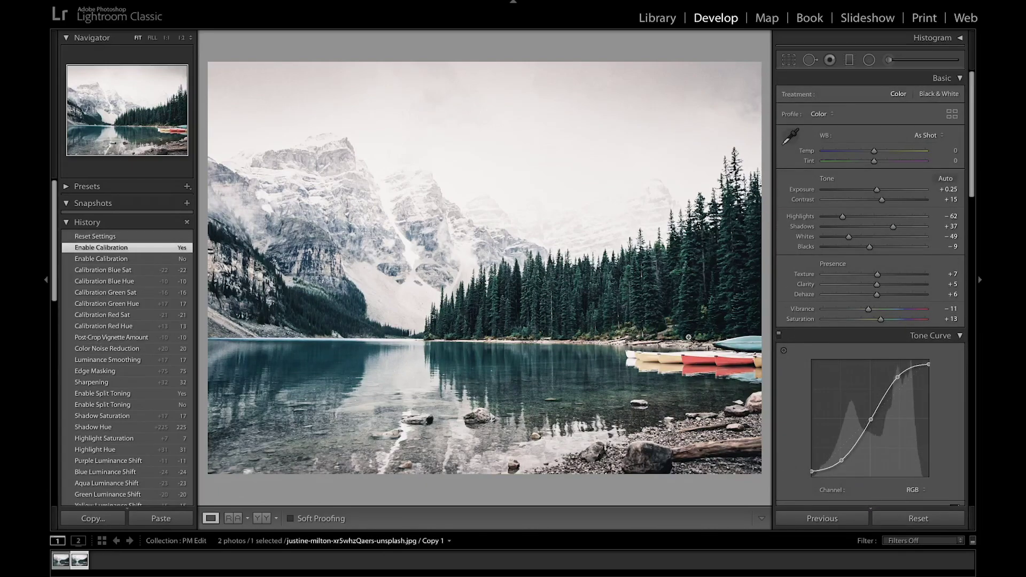